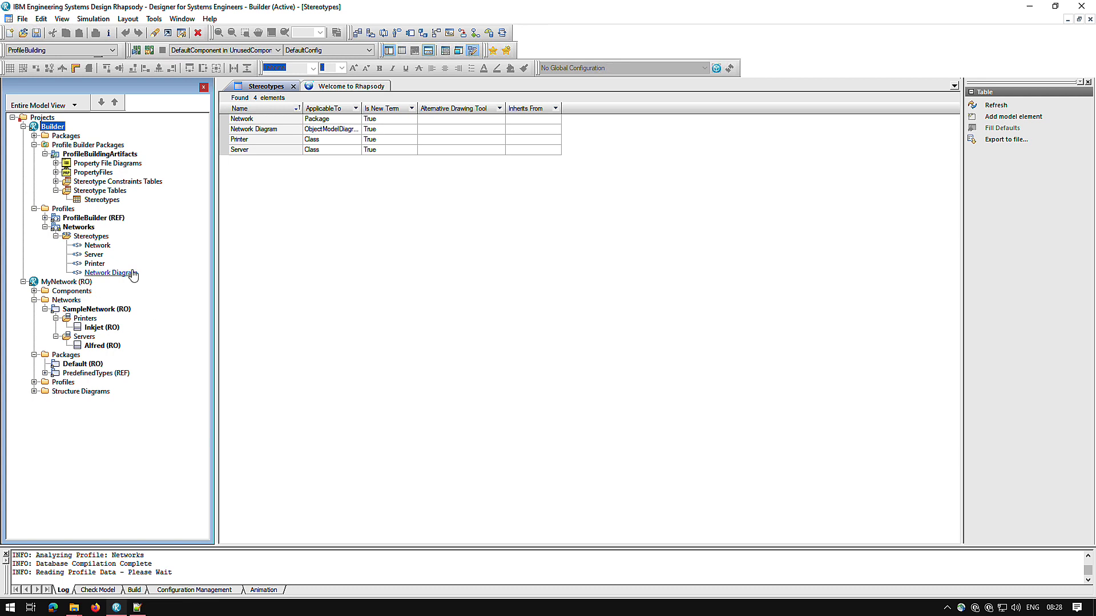
Open the Stereotype Constraints table, widen the Aggregates column and clear the Network stereotype's Aggregates value.
{"action": "left_click", "coordinate": [56, 181]}
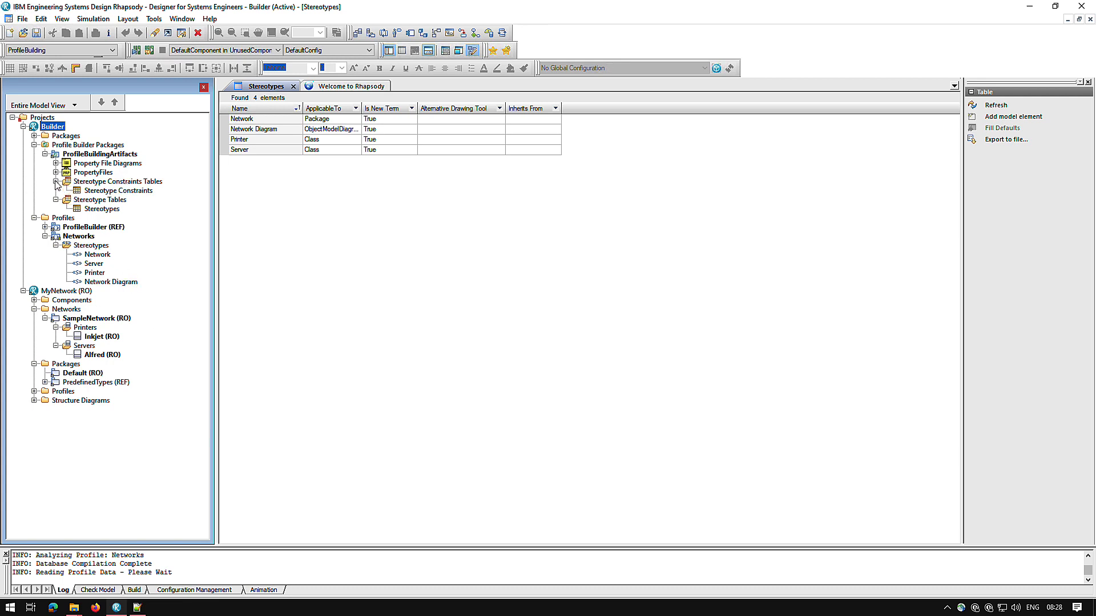
{"action": "double_click", "coordinate": [137, 192]}
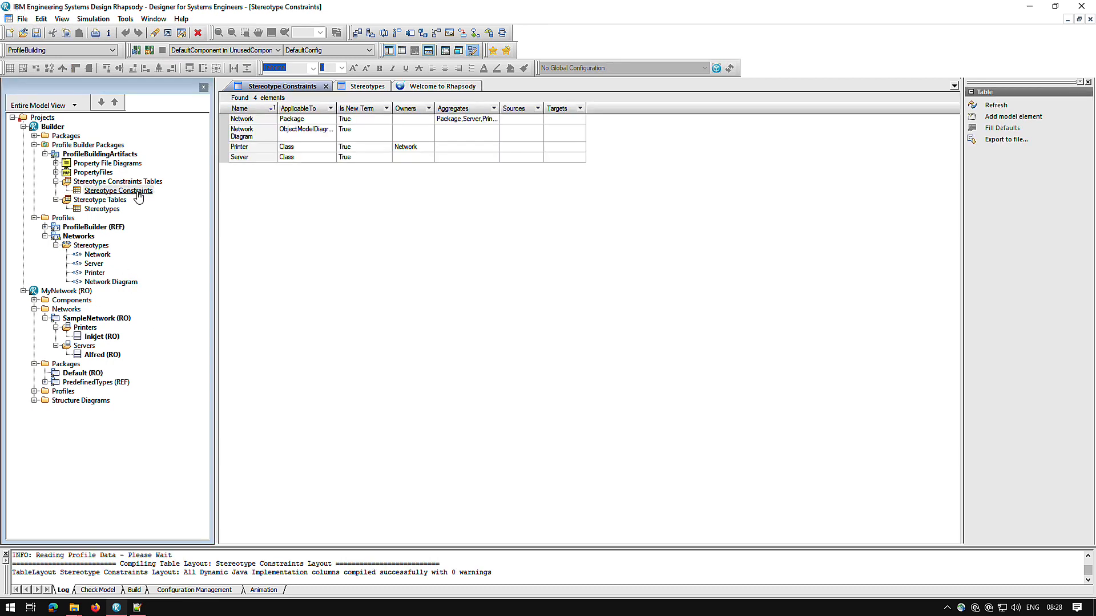
{"action": "left_click_drag", "start_coordinate": [498, 110], "coordinate": [539, 109]}
{"action": "left_click", "coordinate": [507, 121]}
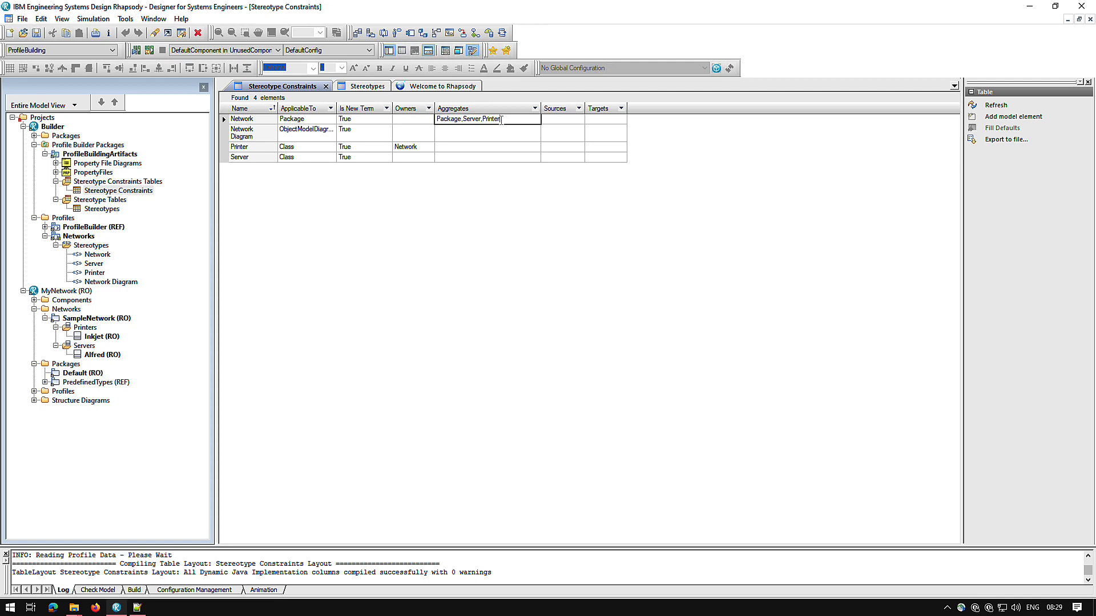
{"action": "left_click_drag", "start_coordinate": [501, 120], "coordinate": [403, 117]}
{"action": "key", "text": "Delete"}
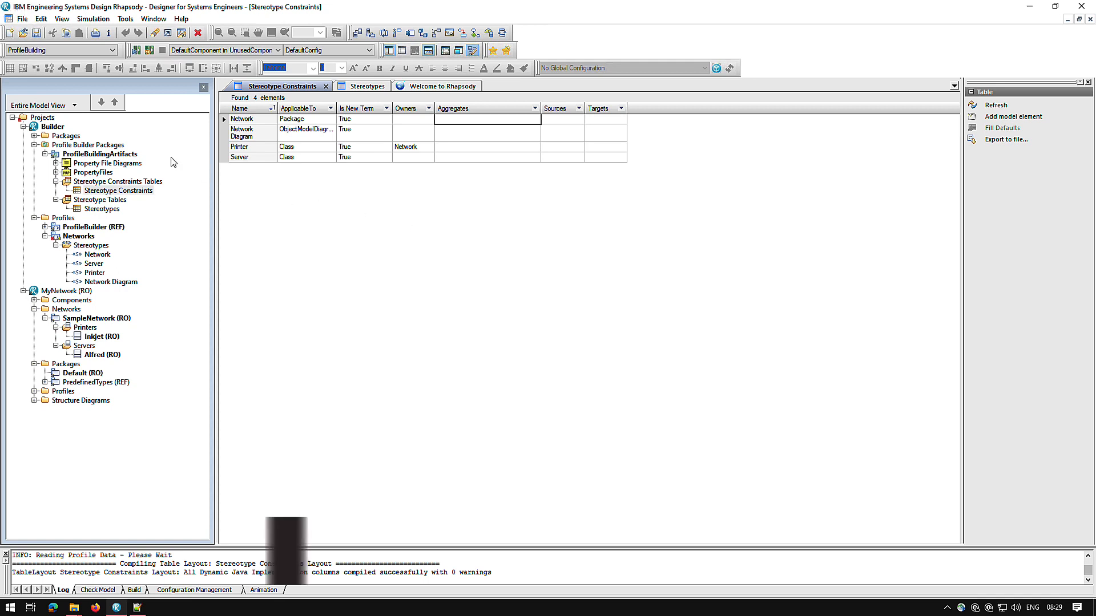
Add an Add New Menu Builder named "Network Menu" to the ProfileBuildingArtifacts package.
{"action": "right_click", "coordinate": [125, 156]}
{"action": "mouse_move", "coordinate": [165, 176]}
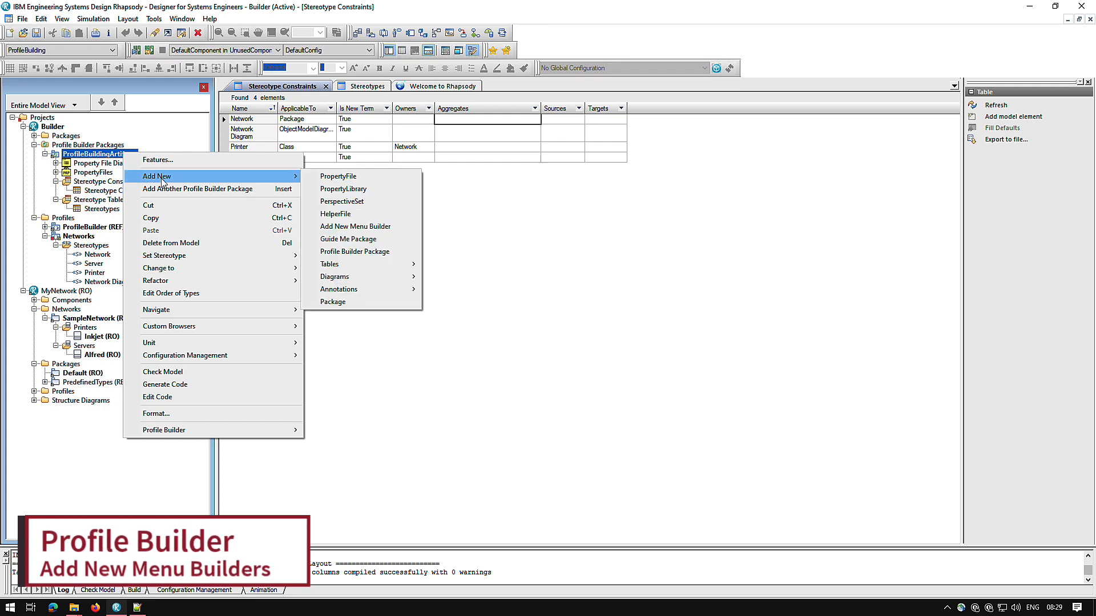
{"action": "left_click", "coordinate": [358, 226]}
{"action": "type", "text": "Network Menu"}
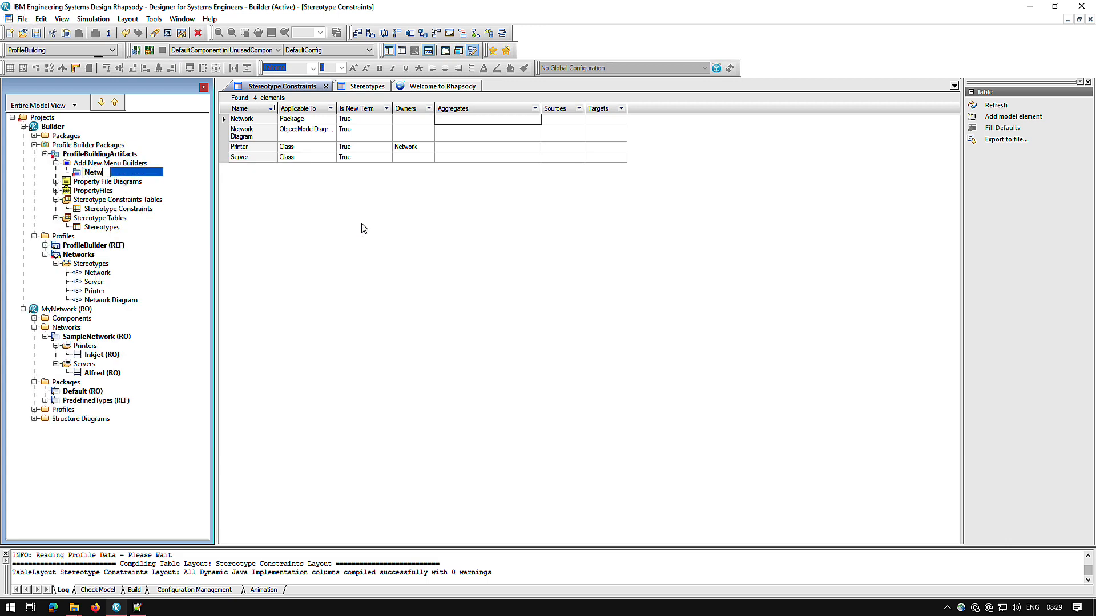
{"action": "key", "text": "Return"}
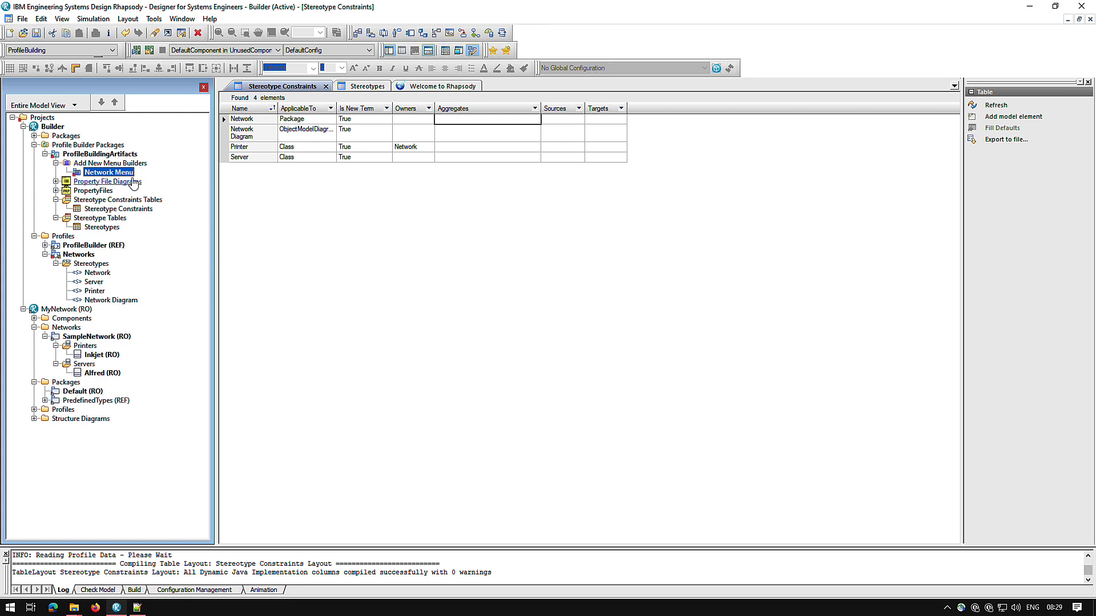
Create an Add New Menu Diagram named "Network menu" inside the Network Menu builder.
{"action": "right_click", "coordinate": [126, 172]}
{"action": "mouse_move", "coordinate": [169, 196]}
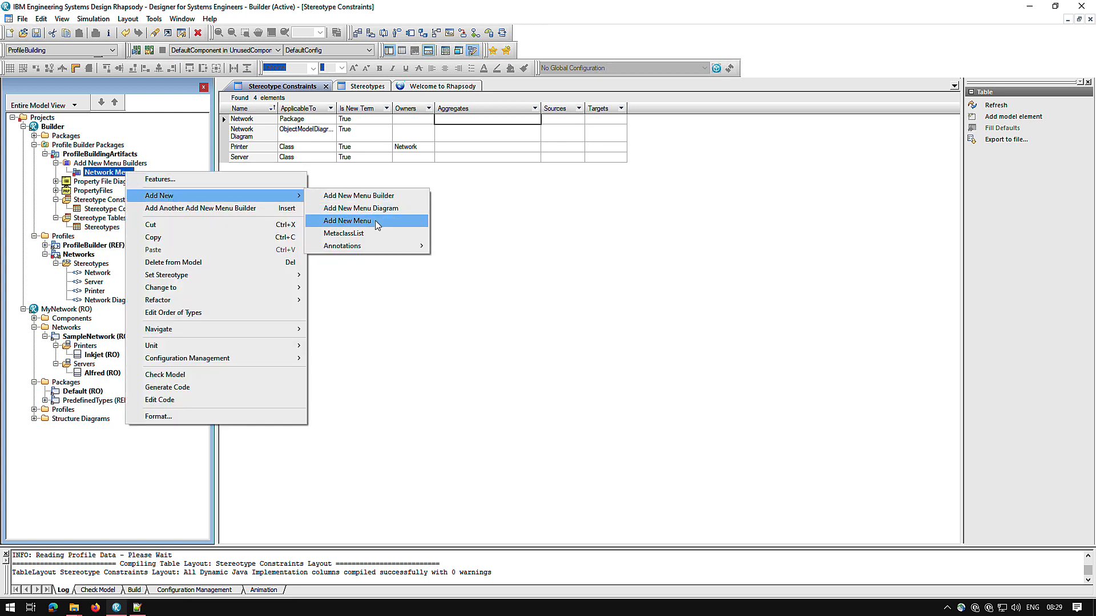
{"action": "left_click", "coordinate": [384, 209]}
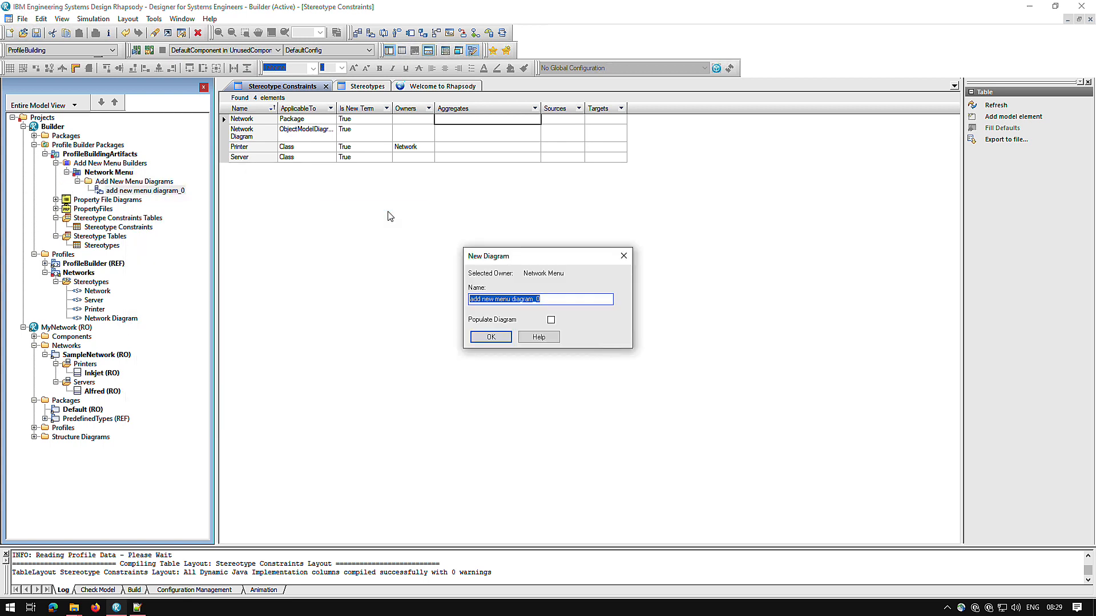
{"action": "type", "text": "Network menu"}
{"action": "key", "text": "Return"}
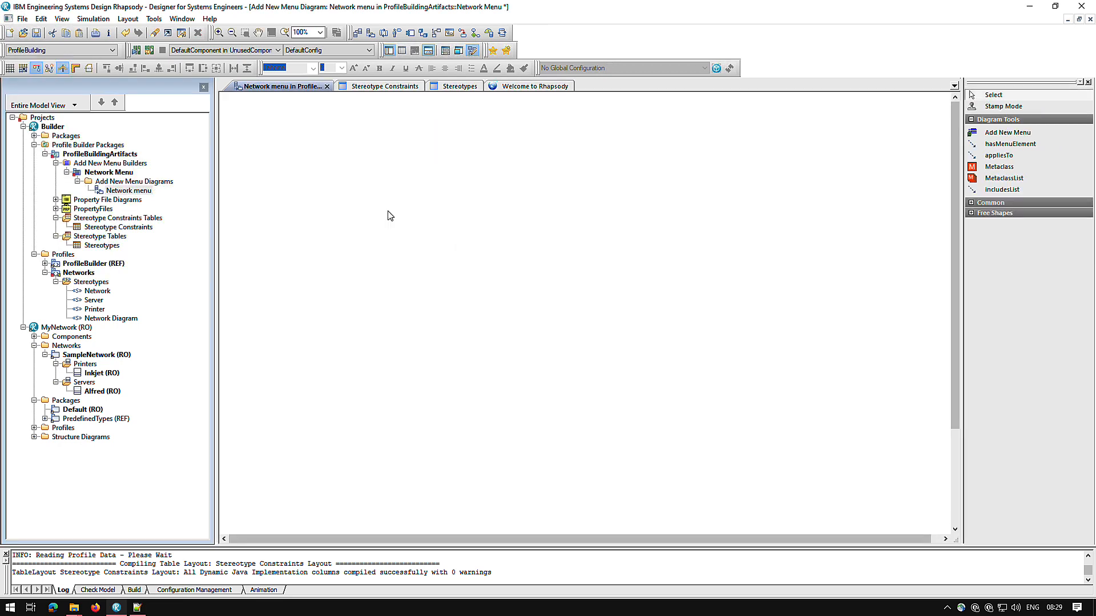
Add the Network menu diagram to the favorites and dock Favorites as a short strip above the model browser.
{"action": "key", "text": "ctrl+d"}
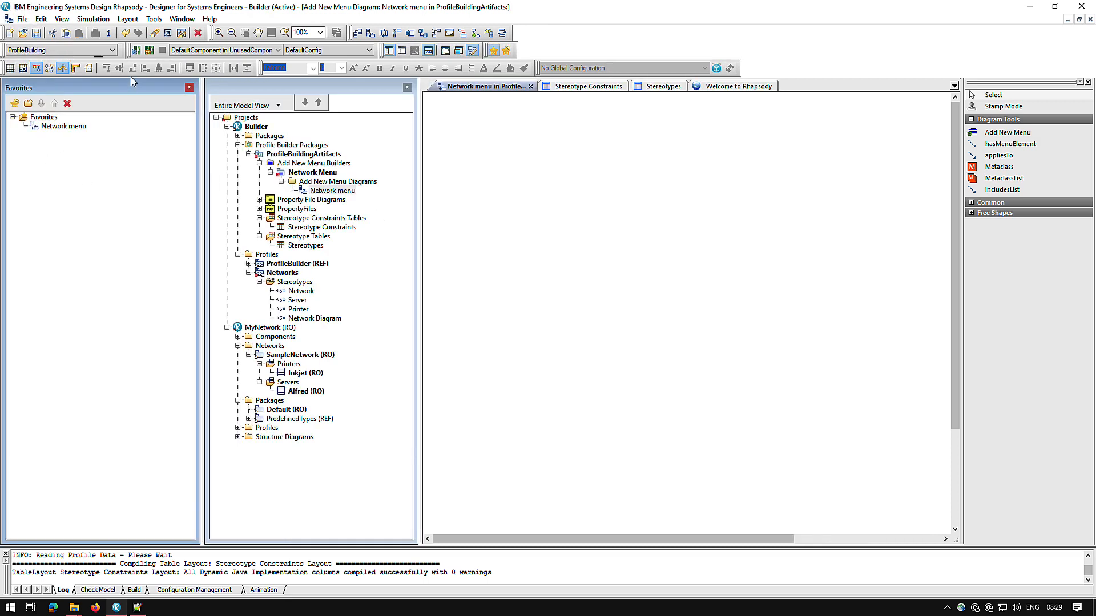
{"action": "left_click_drag", "start_coordinate": [123, 91], "coordinate": [328, 323]}
{"action": "left_click_drag", "start_coordinate": [180, 311], "coordinate": [177, 150]}
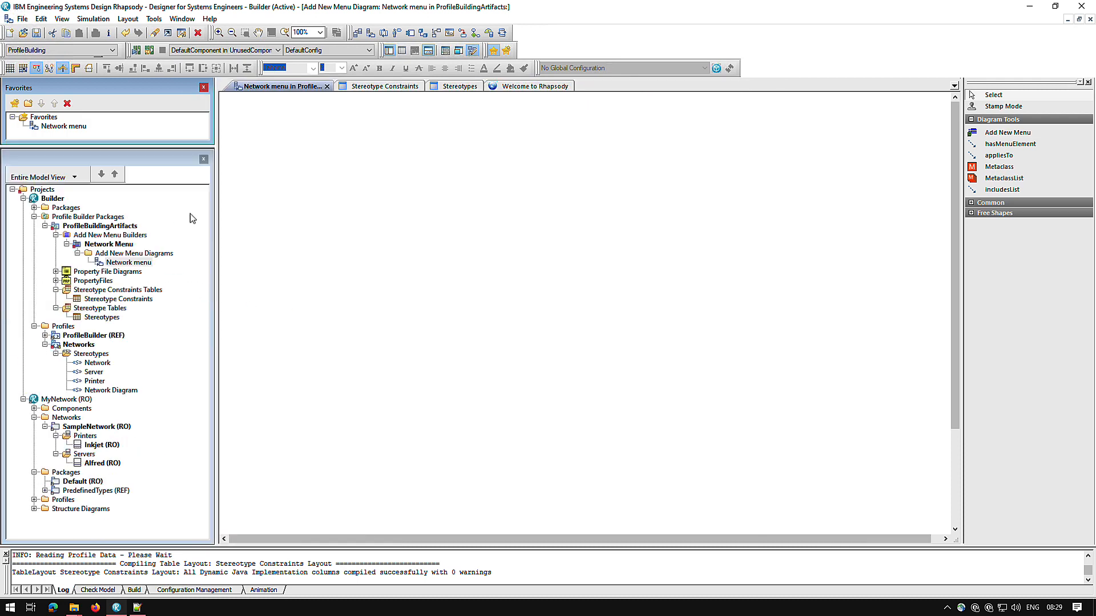
Place an Add New Menu element named "Network Root" in the upper middle of the diagram.
{"action": "left_click", "coordinate": [1021, 139]}
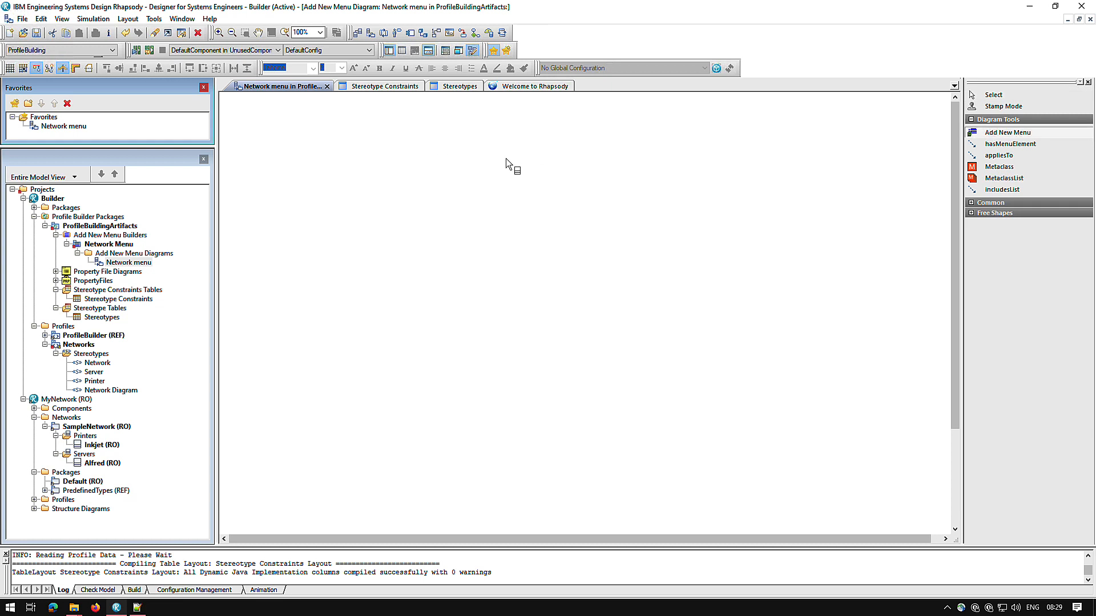
{"action": "left_click", "coordinate": [511, 185]}
{"action": "type", "text": "Net"}
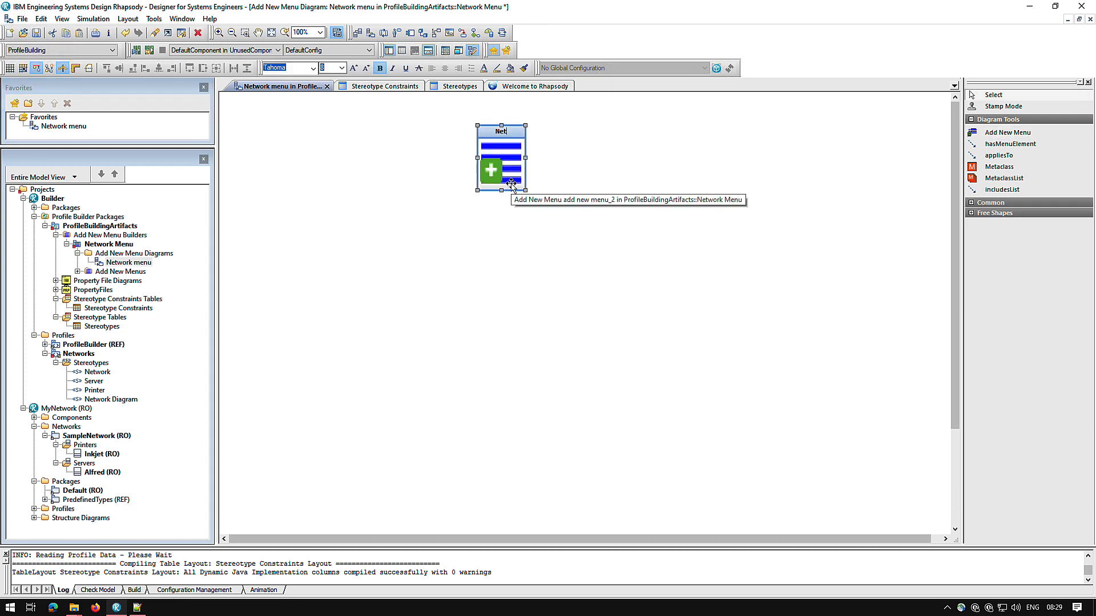
{"action": "type", "text": "work Root"}
{"action": "key", "text": "Return"}
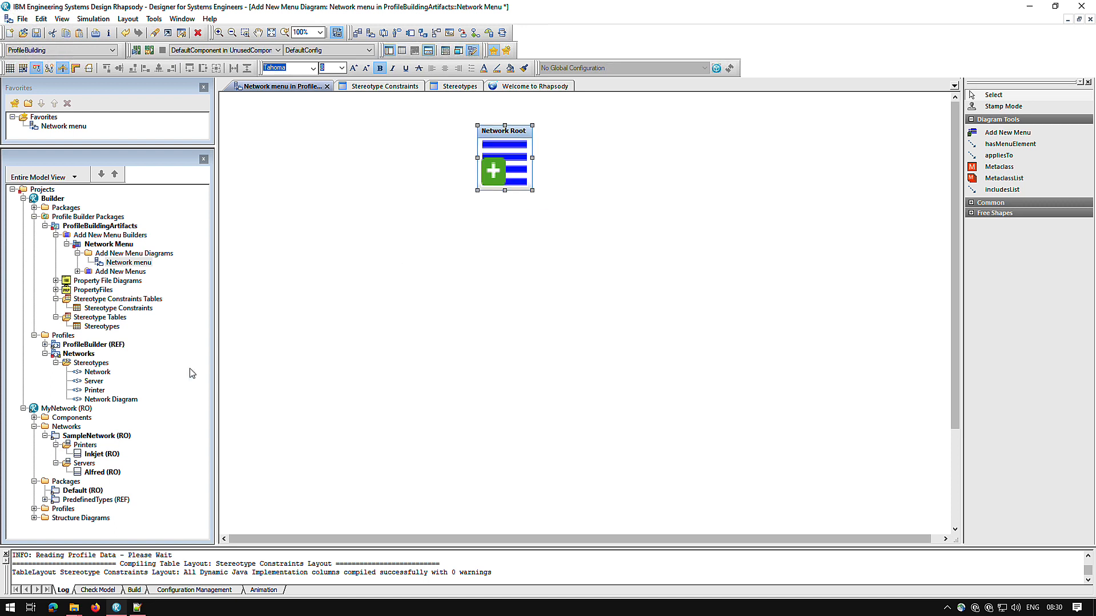
Place all stereotypes of the Networks profile on the diagram and move Network to the right of Network Root.
{"action": "left_click", "coordinate": [98, 367]}
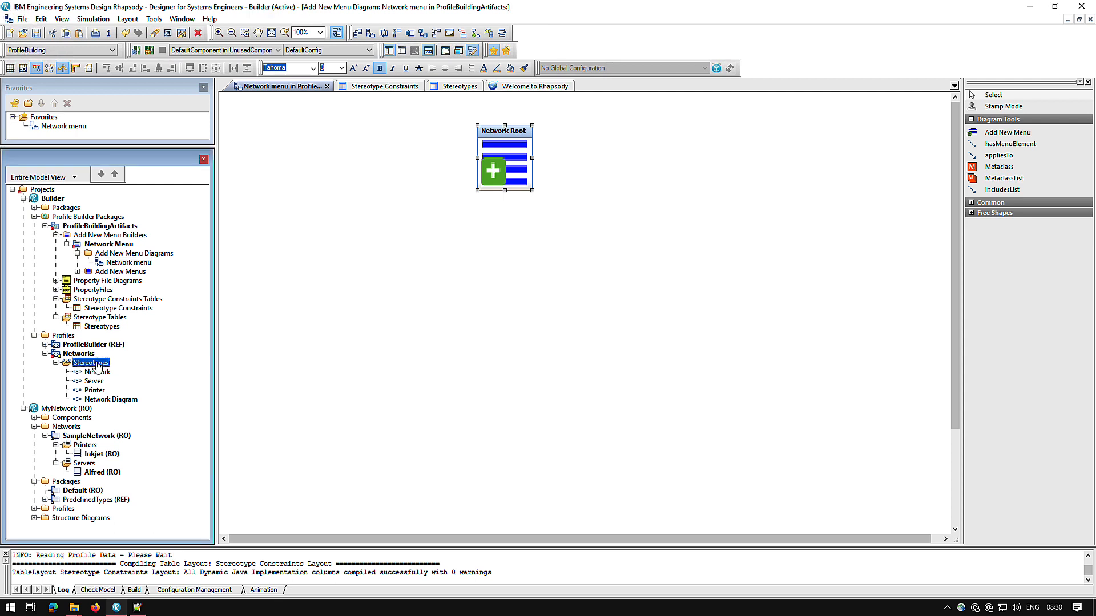
{"action": "left_click_drag", "start_coordinate": [98, 367], "coordinate": [556, 283]}
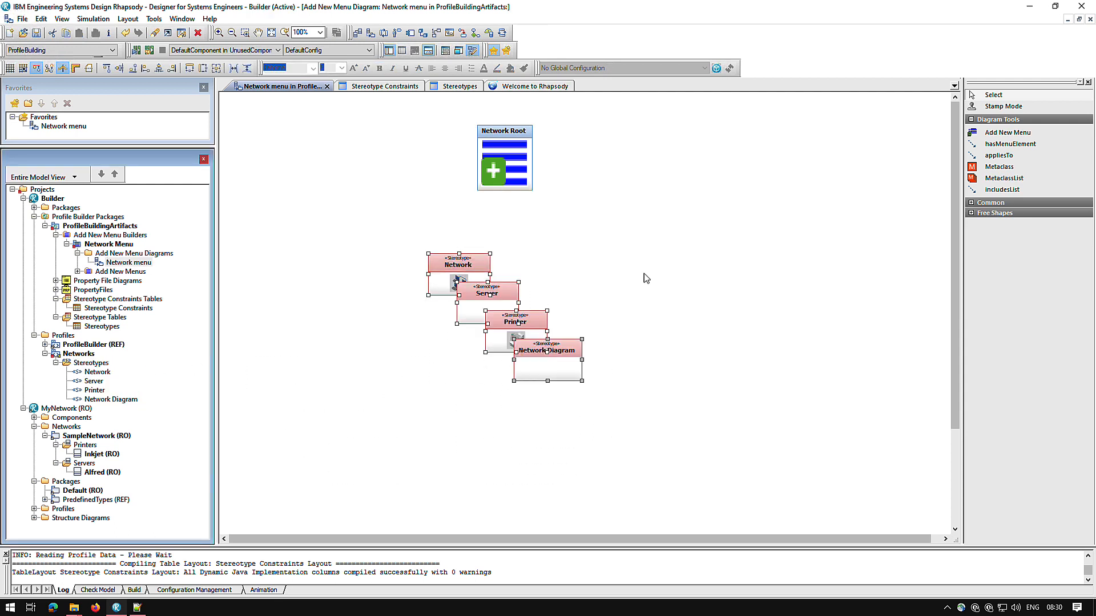
{"action": "left_click", "coordinate": [643, 274]}
{"action": "left_click_drag", "start_coordinate": [441, 288], "coordinate": [611, 165]}
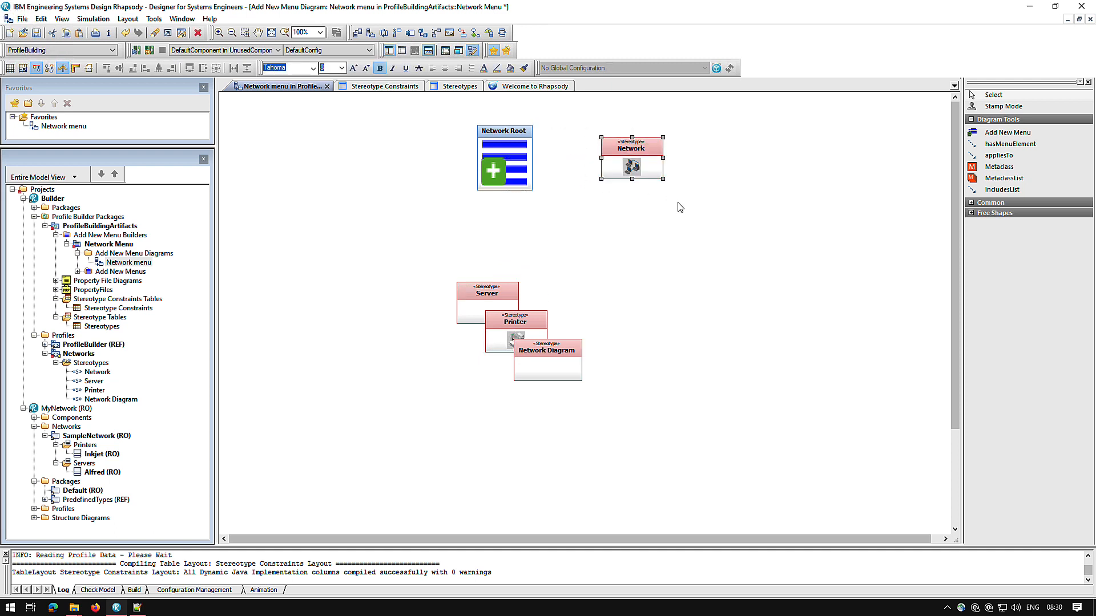
Draw an appliesTo relation from Network Root to the Network stereotype.
{"action": "left_click", "coordinate": [993, 155]}
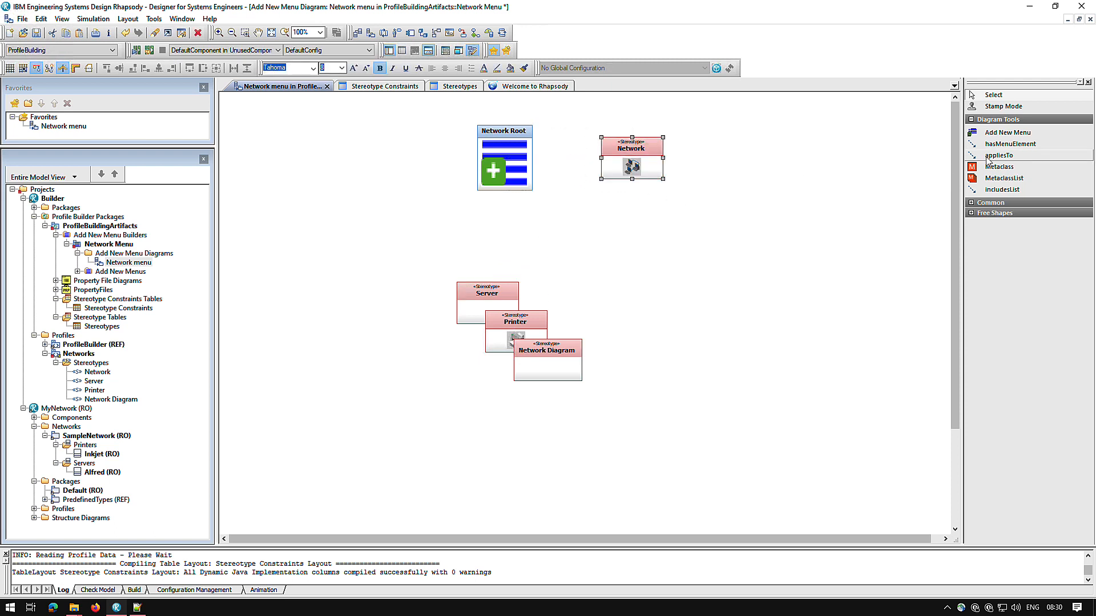
{"action": "left_click", "coordinate": [531, 160]}
{"action": "left_click", "coordinate": [604, 161]}
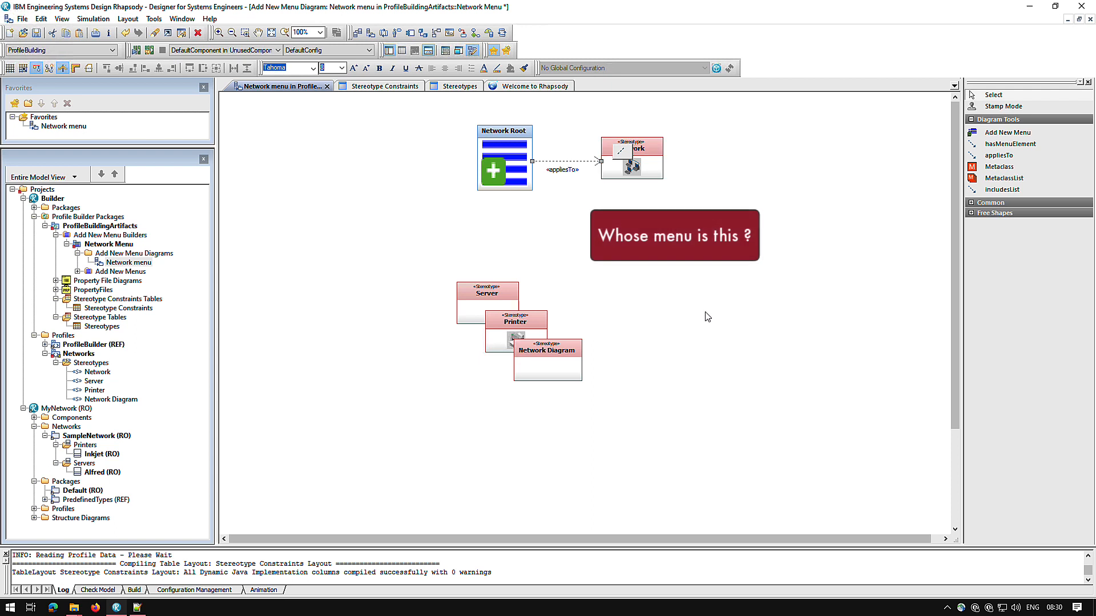
{"action": "left_click", "coordinate": [803, 474]}
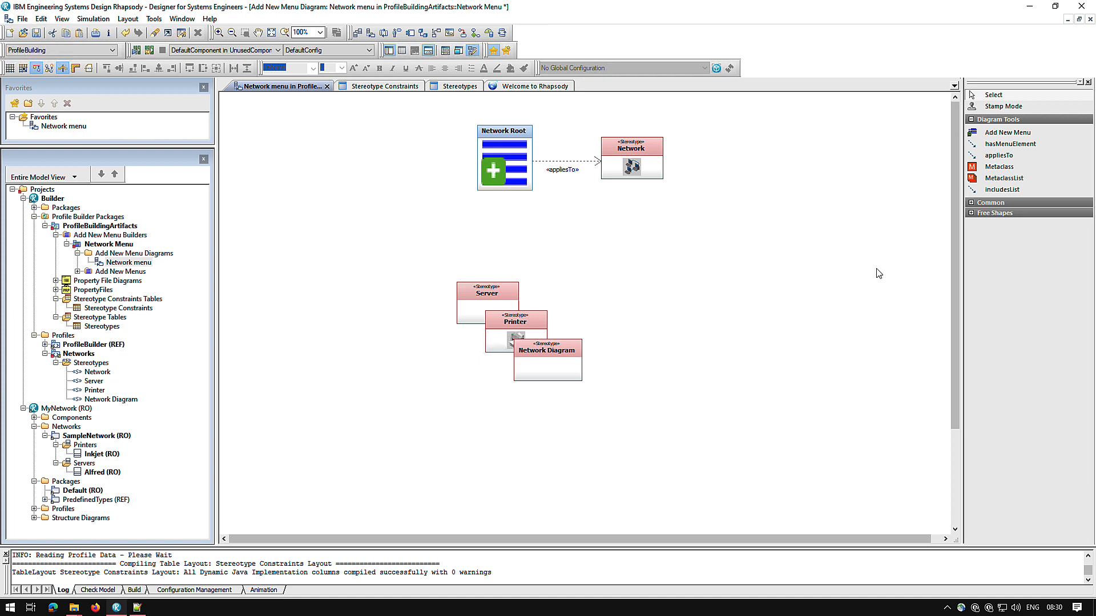
Draw hasMenuElement relations from Network Root to the Server, Printer and Network Diagram stereotypes.
{"action": "left_click", "coordinate": [1010, 144]}
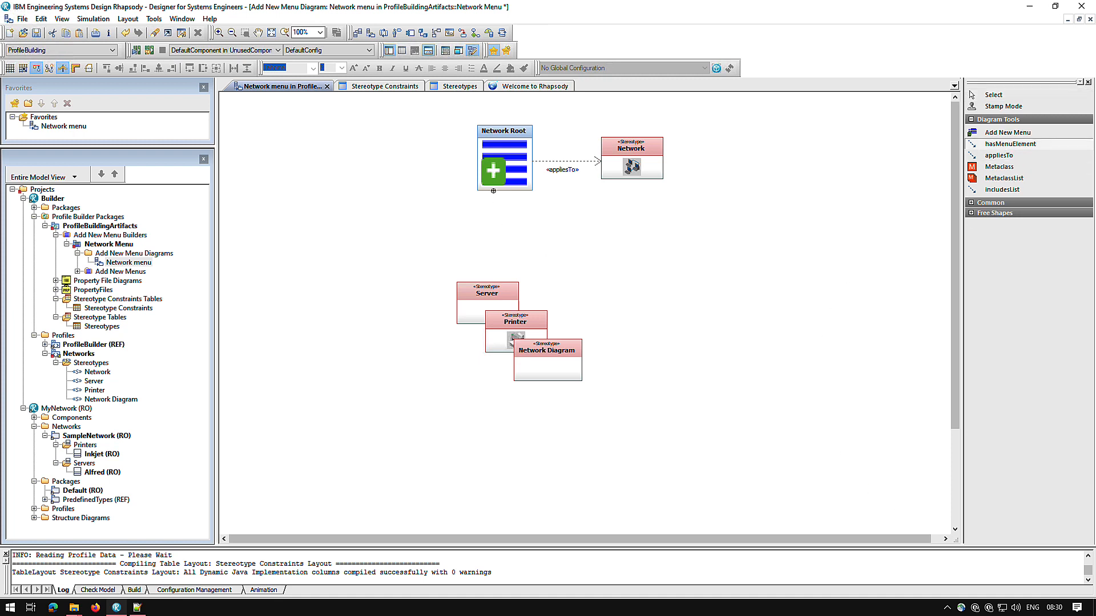
{"action": "left_click", "coordinate": [494, 184]}
{"action": "left_click", "coordinate": [489, 291]}
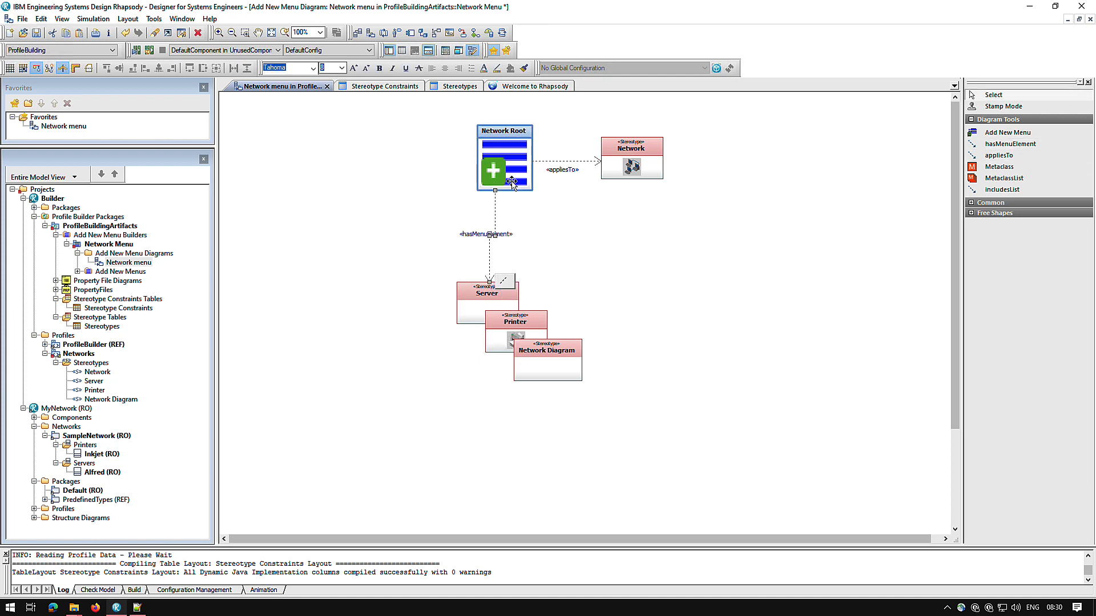
{"action": "left_click", "coordinate": [1005, 144]}
{"action": "left_click", "coordinate": [514, 183]}
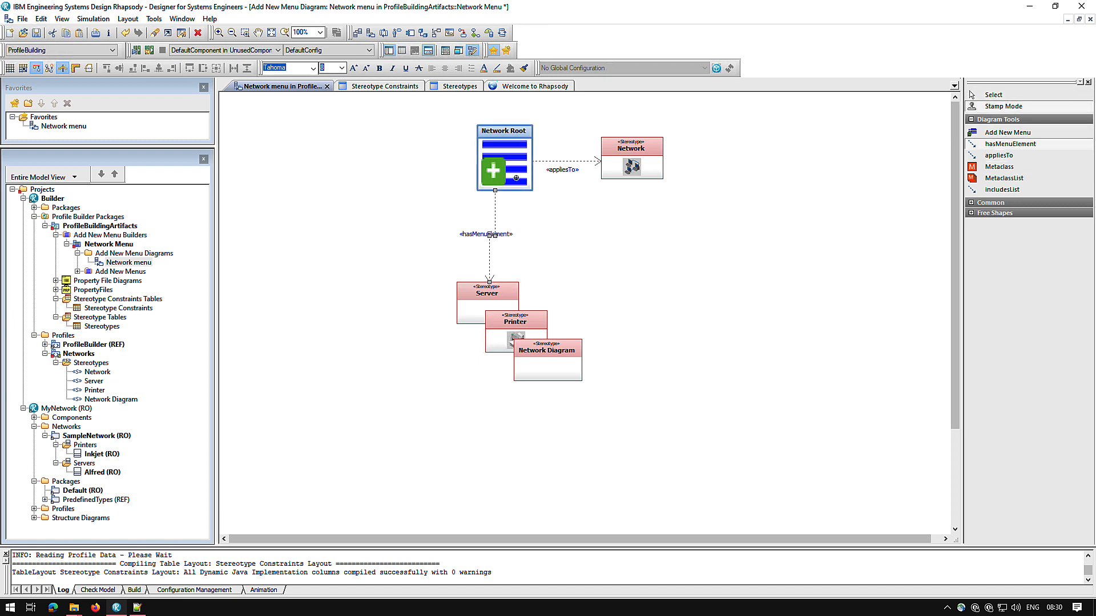
{"action": "left_click", "coordinate": [514, 322]}
{"action": "left_click", "coordinate": [528, 181]}
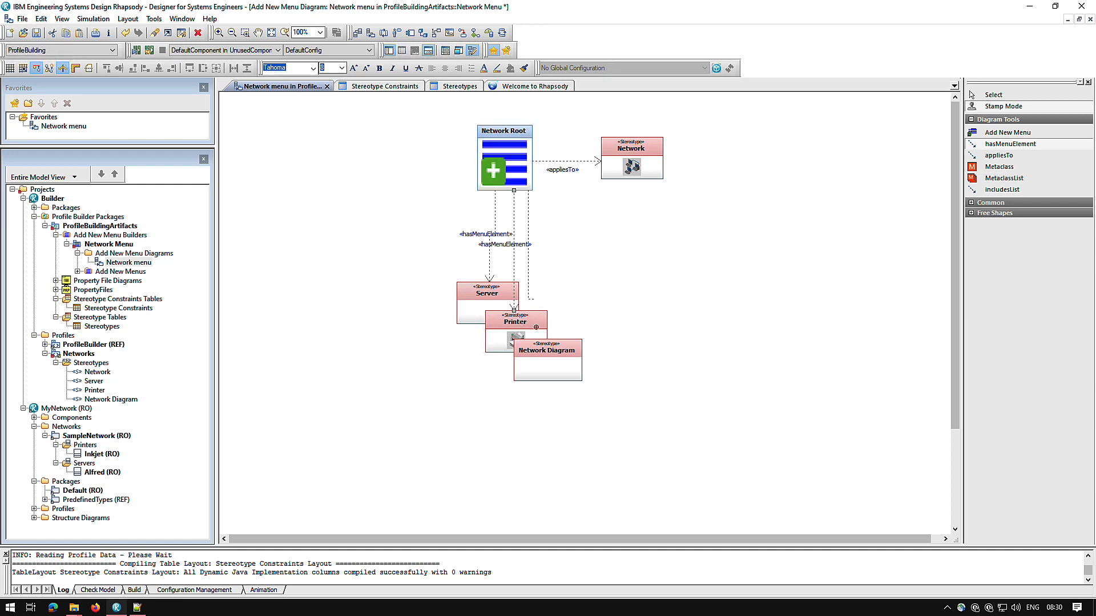
{"action": "left_click", "coordinate": [536, 354]}
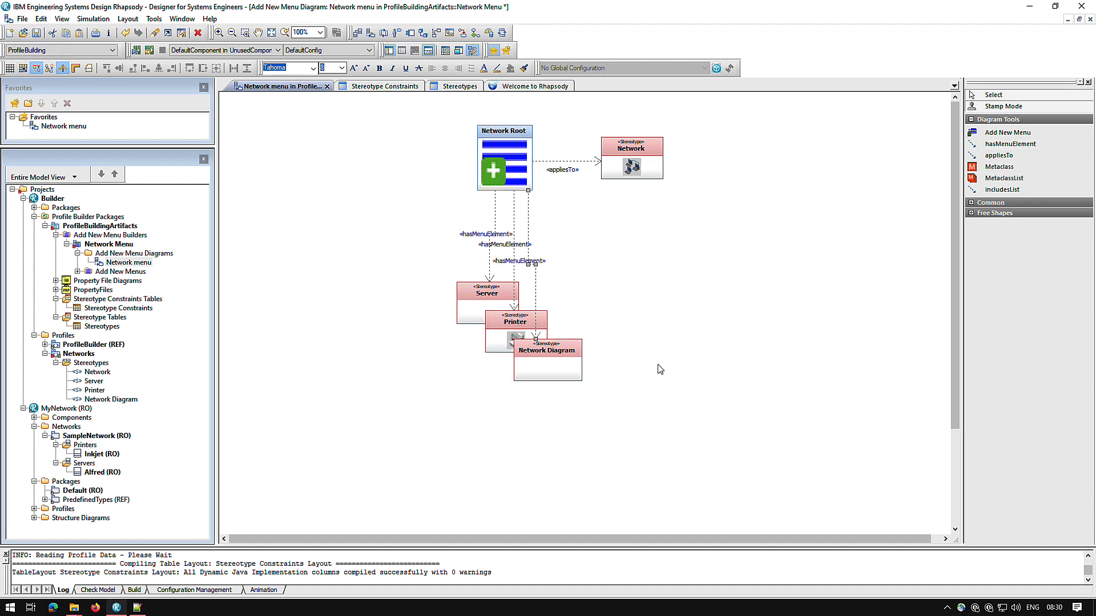
Spread the Server, Printer and Network Diagram stereotypes into a non-overlapping row below Network Root.
{"action": "left_click_drag", "start_coordinate": [473, 306], "coordinate": [361, 306]}
{"action": "left_click_drag", "start_coordinate": [486, 346], "coordinate": [452, 325]}
{"action": "left_click_drag", "start_coordinate": [543, 379], "coordinate": [586, 328]}
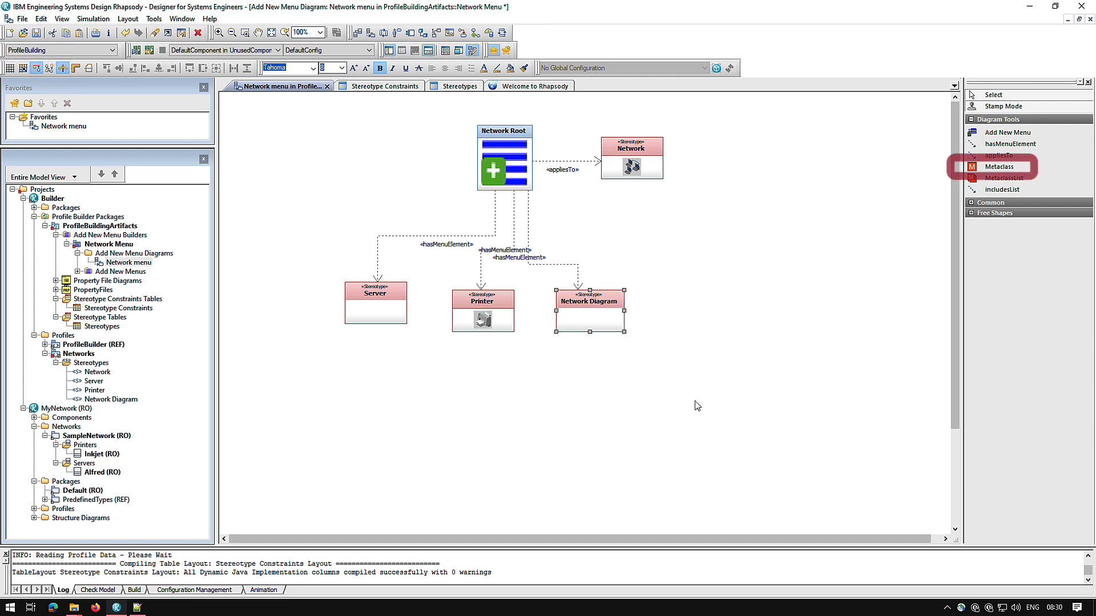
Place a Metaclass element named "Package" to the right of the Network Diagram stereotype.
{"action": "left_click", "coordinate": [1002, 169]}
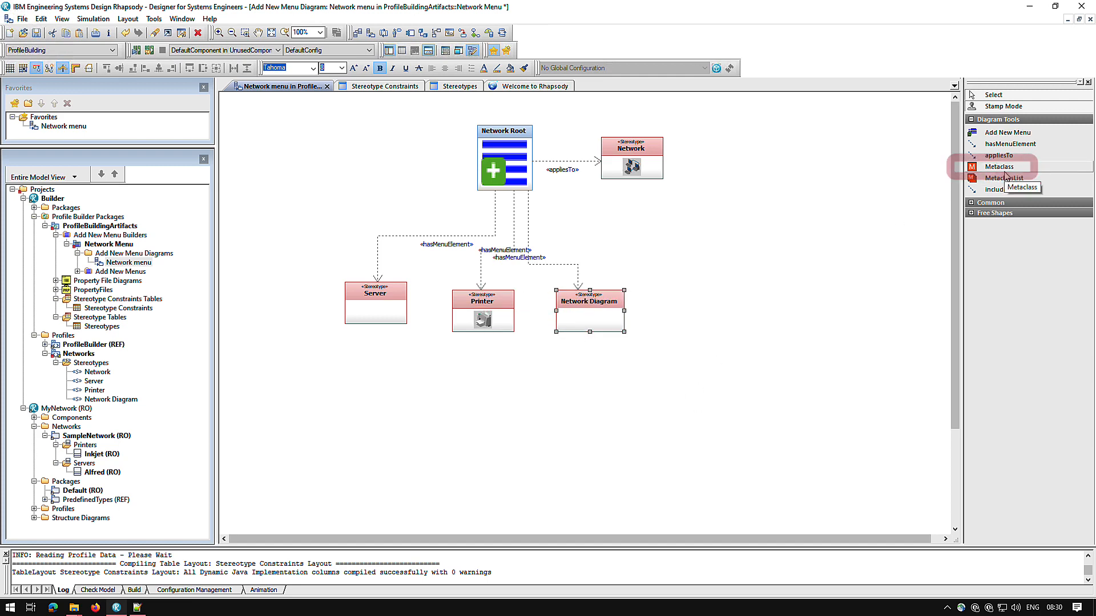
{"action": "left_click", "coordinate": [693, 312]}
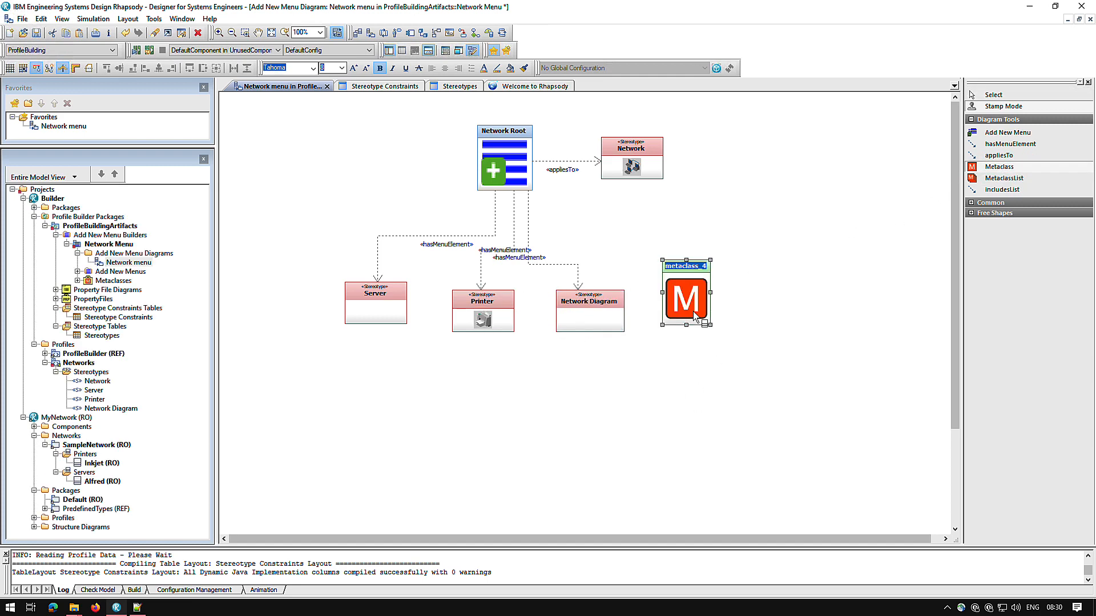
{"action": "type", "text": "Package"}
{"action": "key", "text": "Return"}
Draw a hasMenuElement relation from Network Root to the Package metaclass.
{"action": "left_click", "coordinate": [1010, 144]}
{"action": "left_click", "coordinate": [524, 183]}
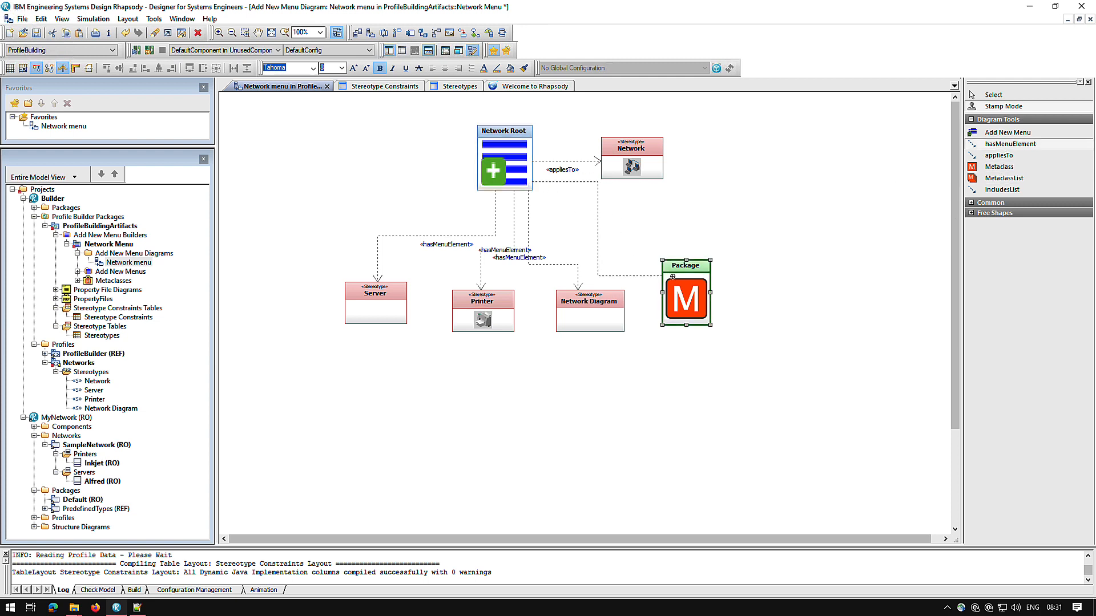
{"action": "left_click", "coordinate": [672, 277]}
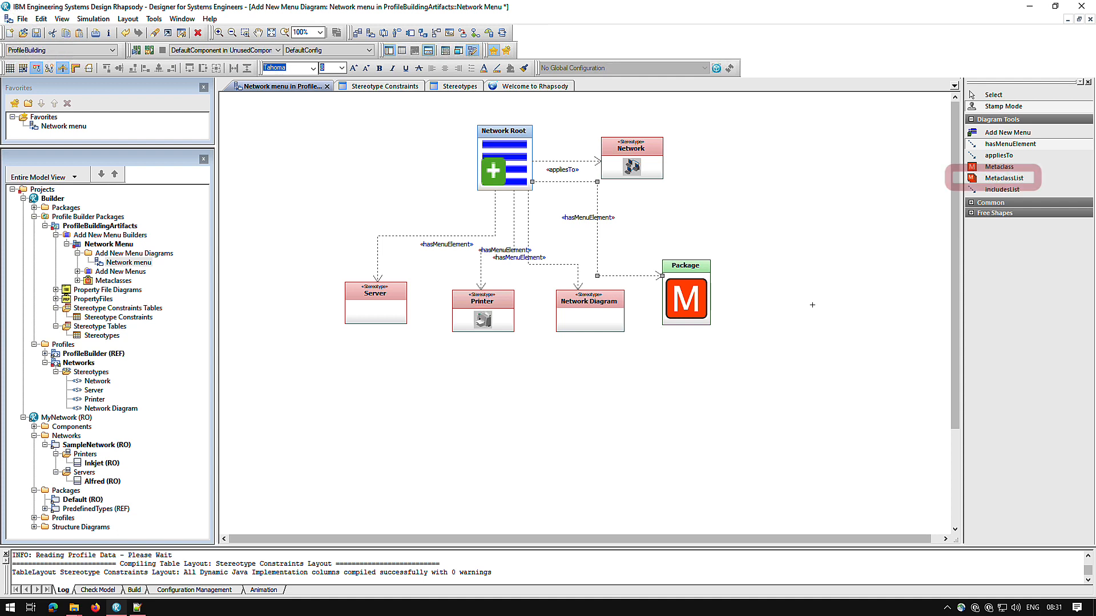
Apply the Network Root Add New menu to its stereotype with Profile Builder, accepting the overwrite of the existing property.
{"action": "right_click", "coordinate": [495, 162]}
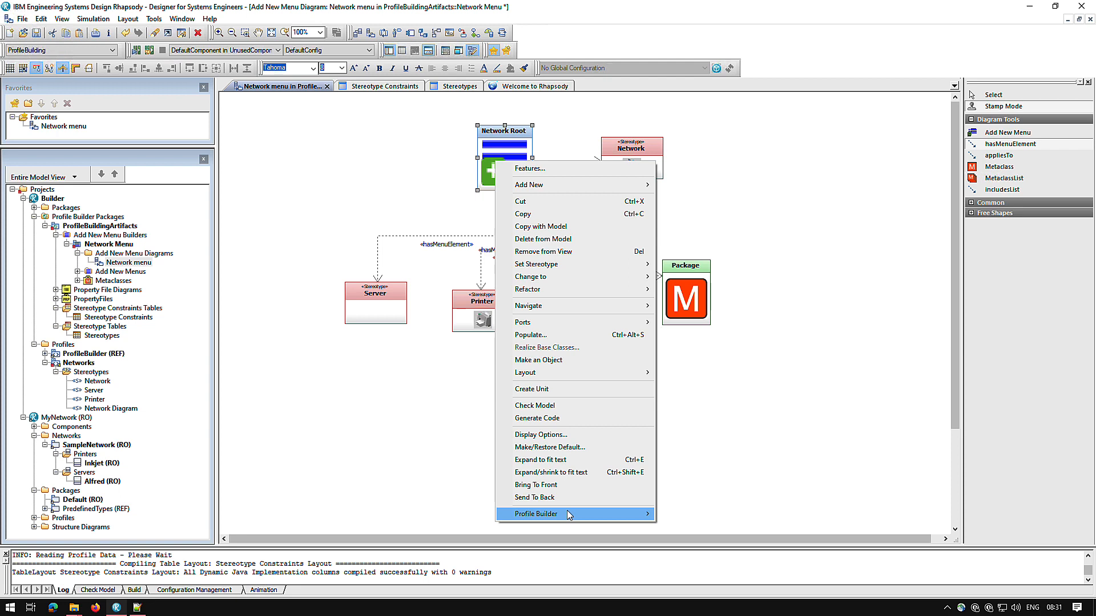
{"action": "mouse_move", "coordinate": [567, 516]}
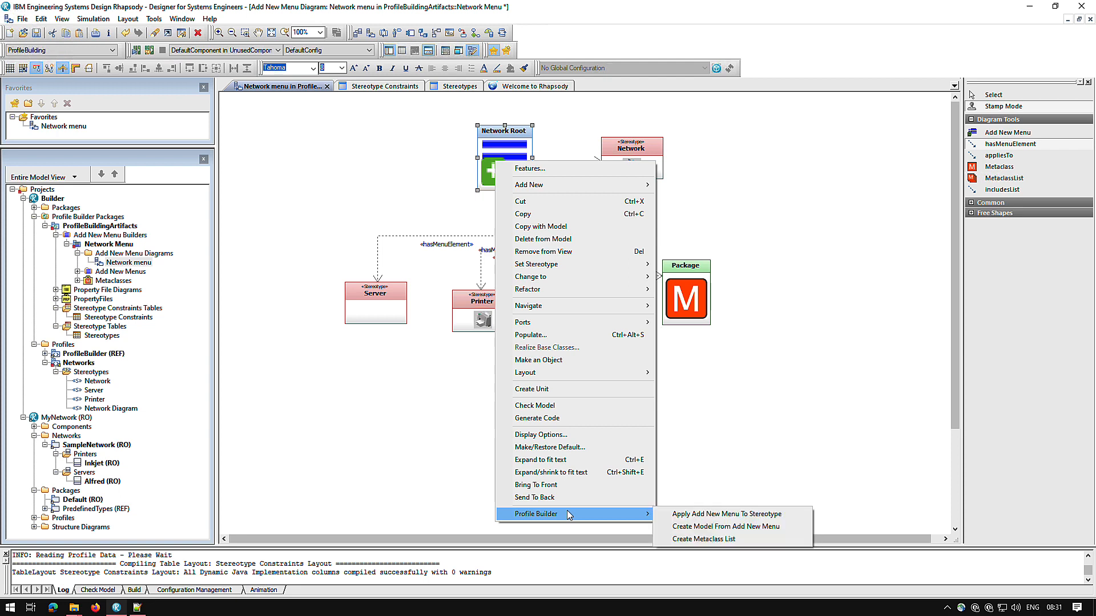
{"action": "left_click", "coordinate": [708, 514]}
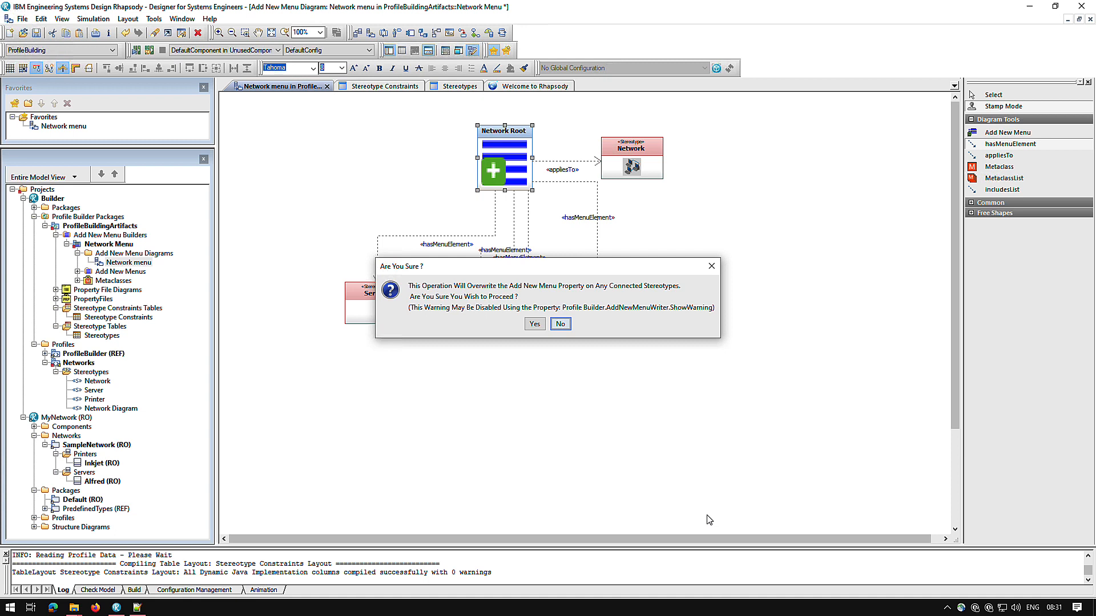
{"action": "left_click", "coordinate": [535, 324]}
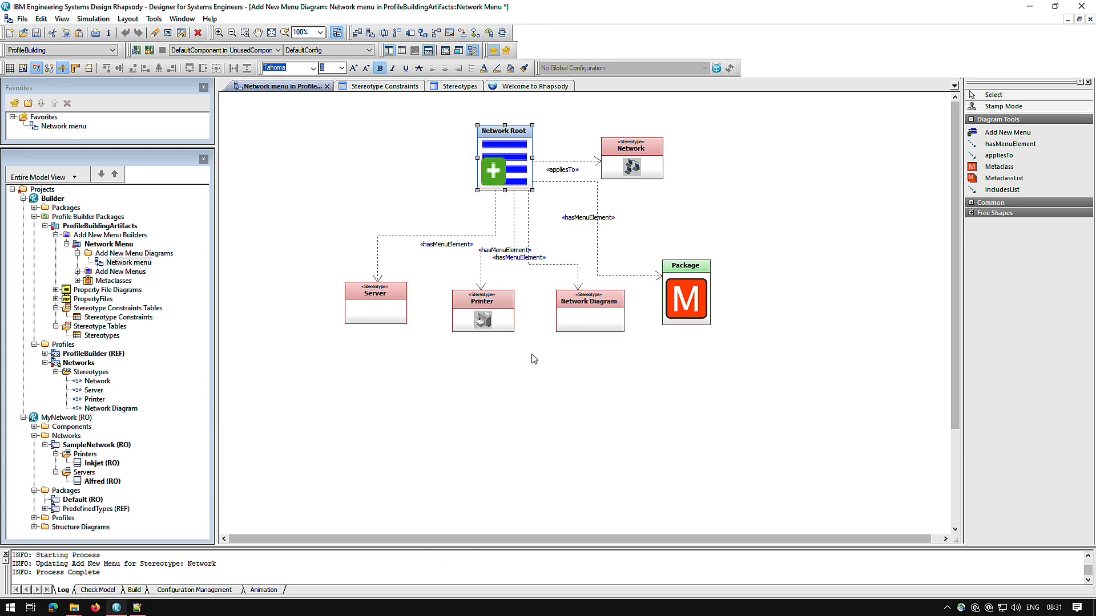
Examine the locally overridden properties of the Network stereotype, including AddNewMenuStructure.
{"action": "double_click", "coordinate": [652, 171]}
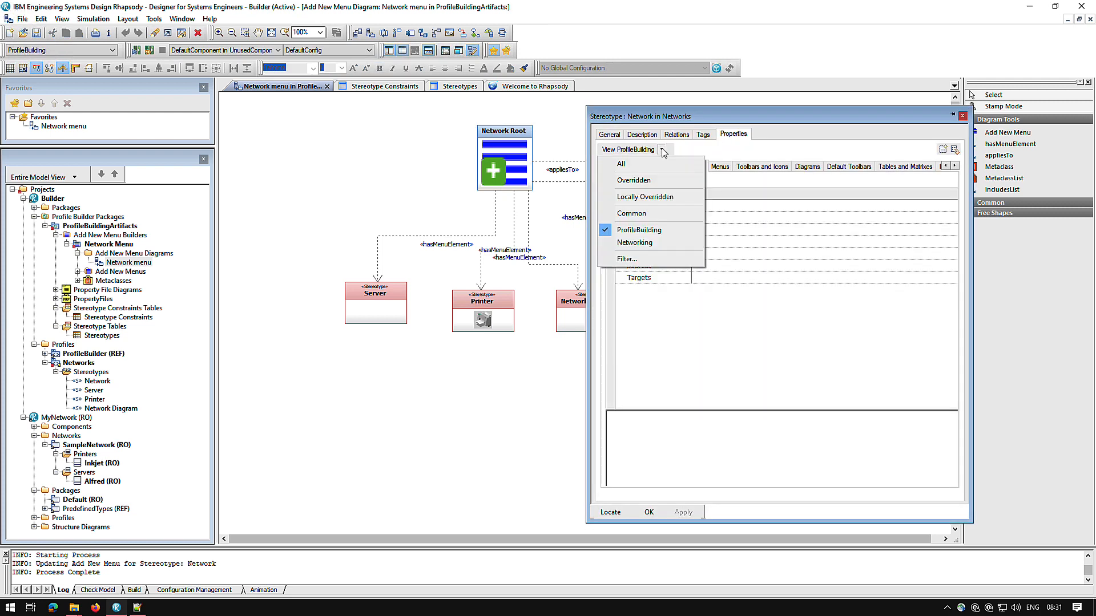
{"action": "left_click", "coordinate": [645, 196]}
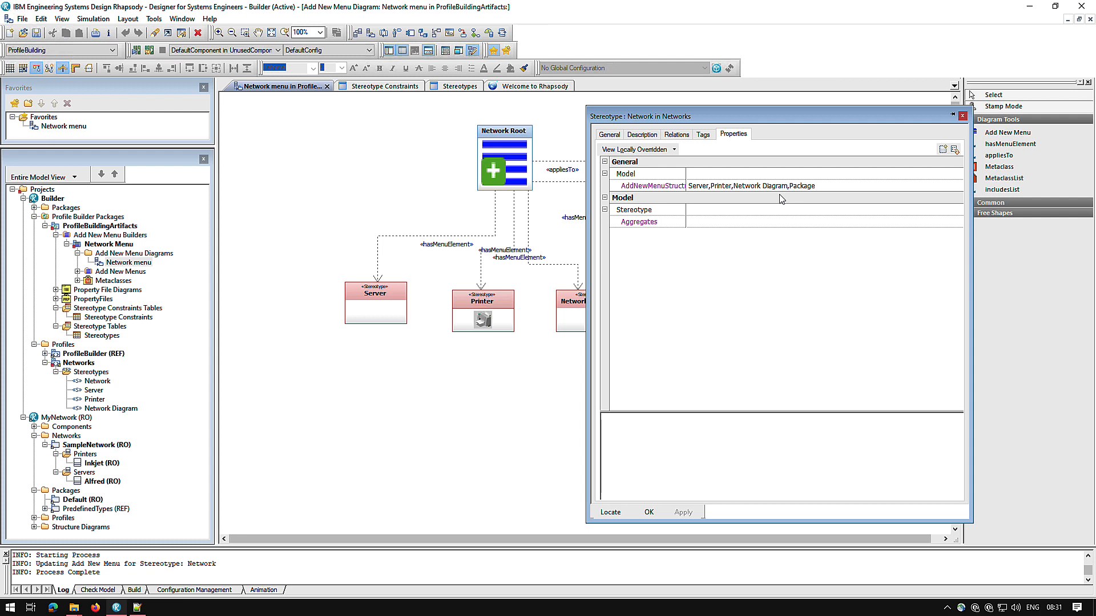
{"action": "left_click", "coordinate": [649, 512]}
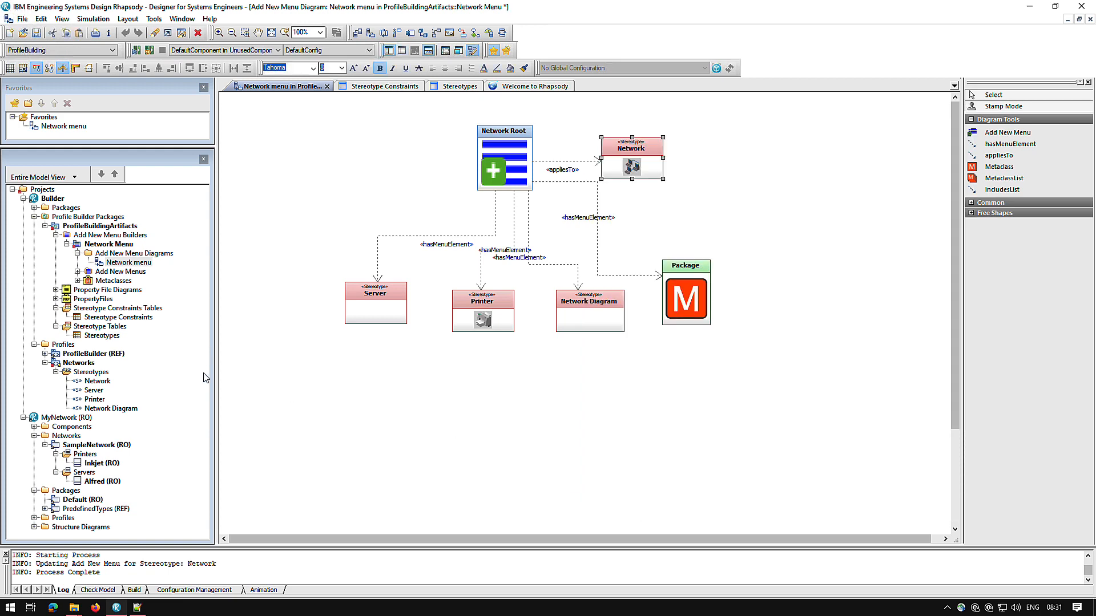
Make MyNetwork the active project and examine the Add New options offered for SampleNetwork.
{"action": "right_click", "coordinate": [62, 419]}
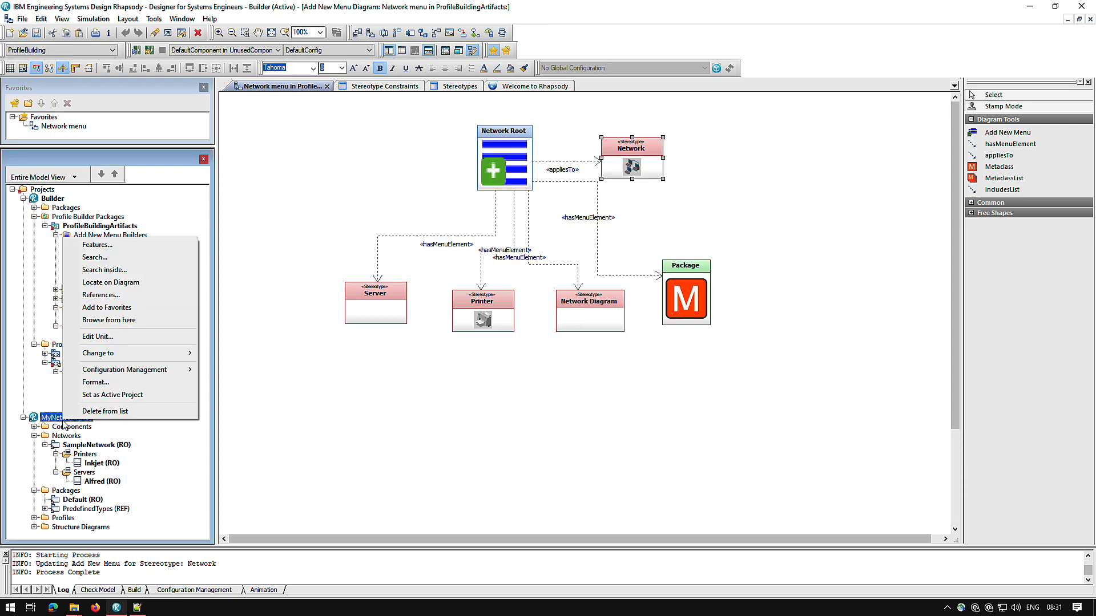
{"action": "left_click", "coordinate": [117, 399]}
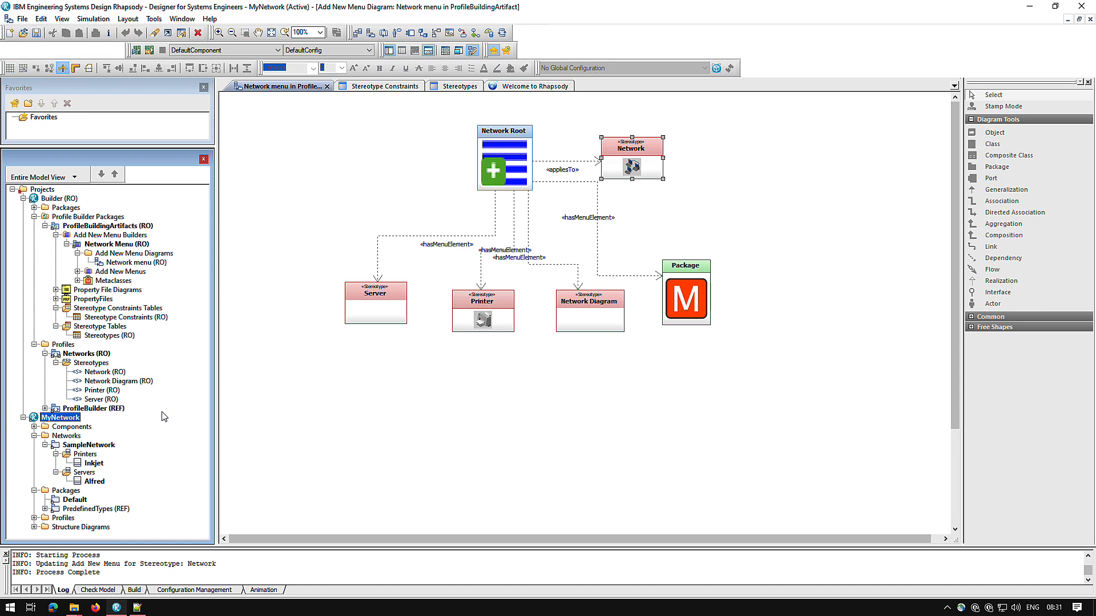
{"action": "left_click", "coordinate": [105, 448]}
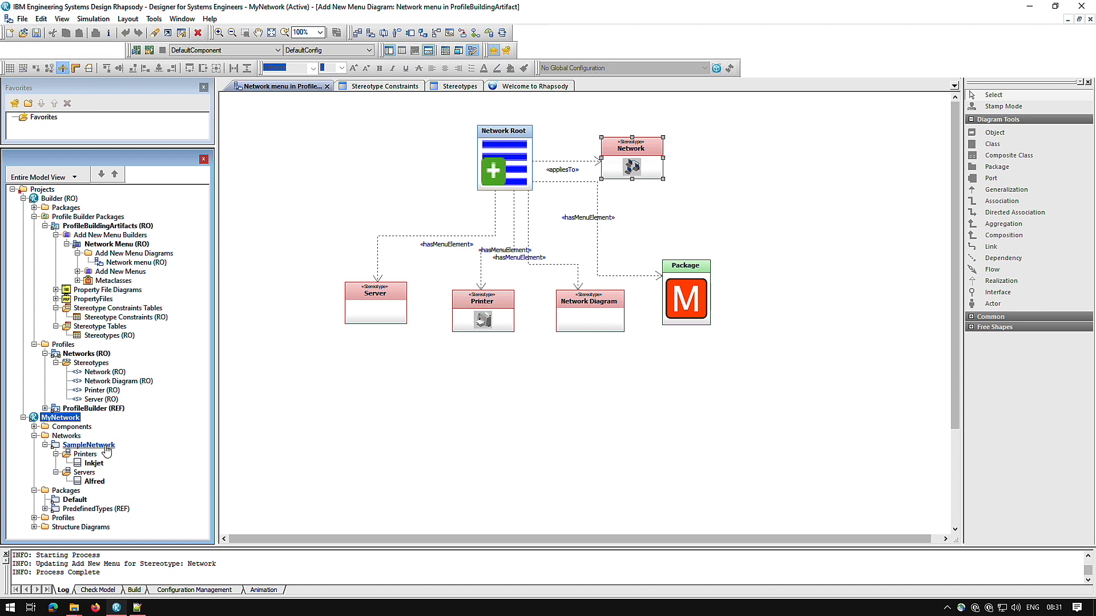
{"action": "right_click", "coordinate": [106, 449]}
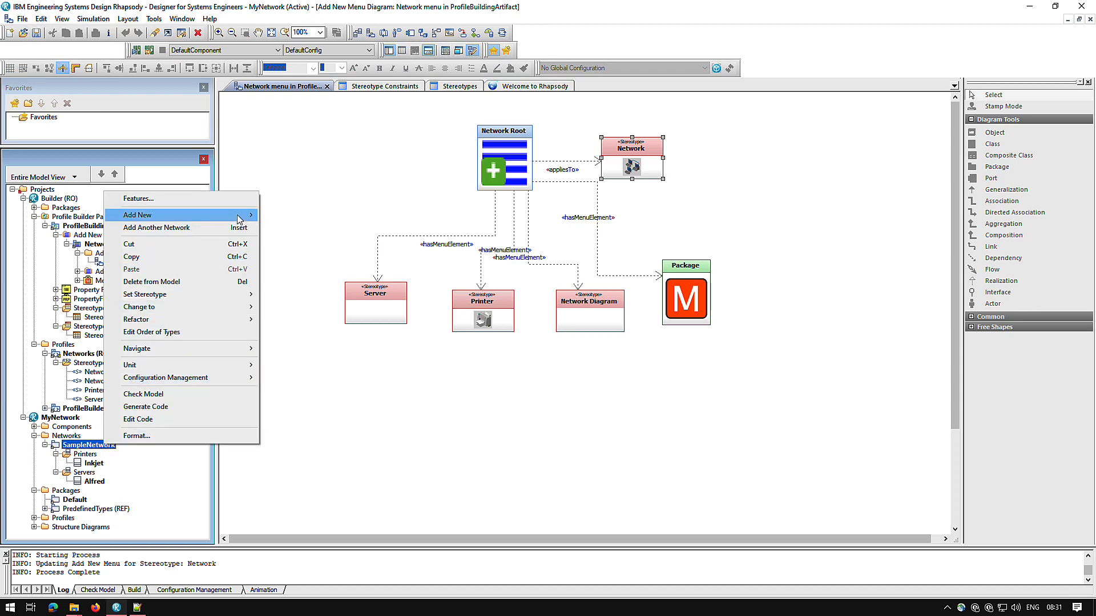
{"action": "mouse_move", "coordinate": [238, 219]}
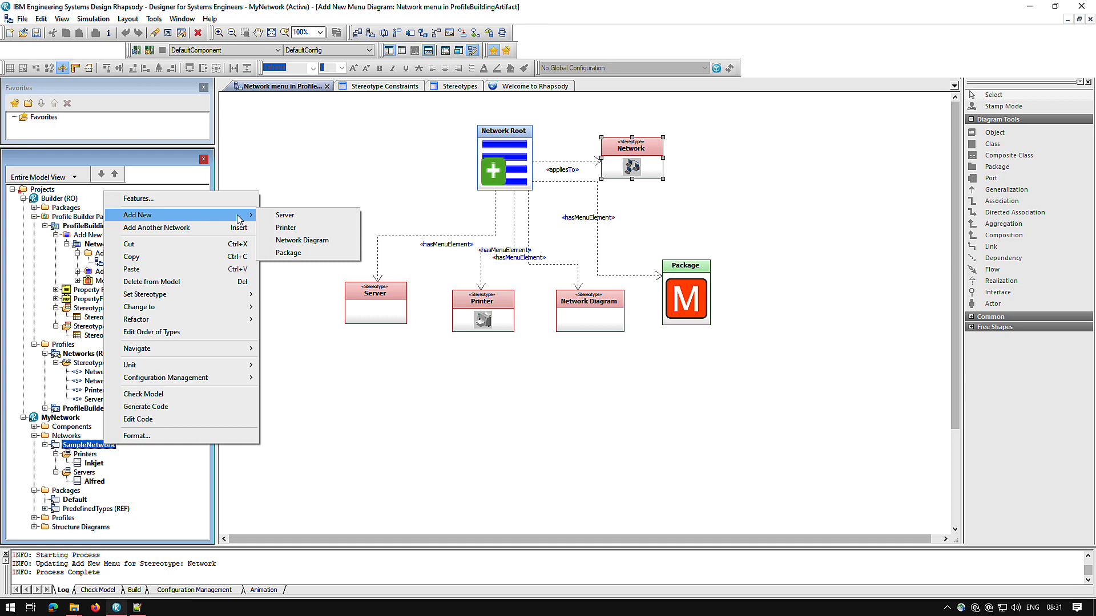
{"action": "key", "text": "Escape"}
Make Builder the active project again and reopen the Network menu diagram to reload its drawing tools.
{"action": "right_click", "coordinate": [60, 201]}
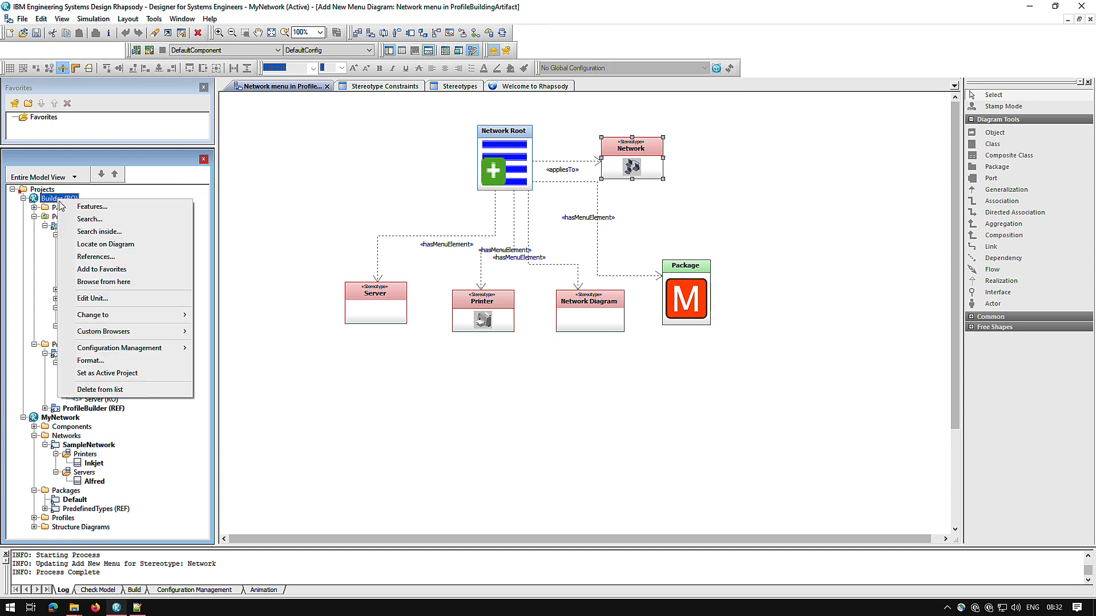
{"action": "left_click", "coordinate": [107, 372]}
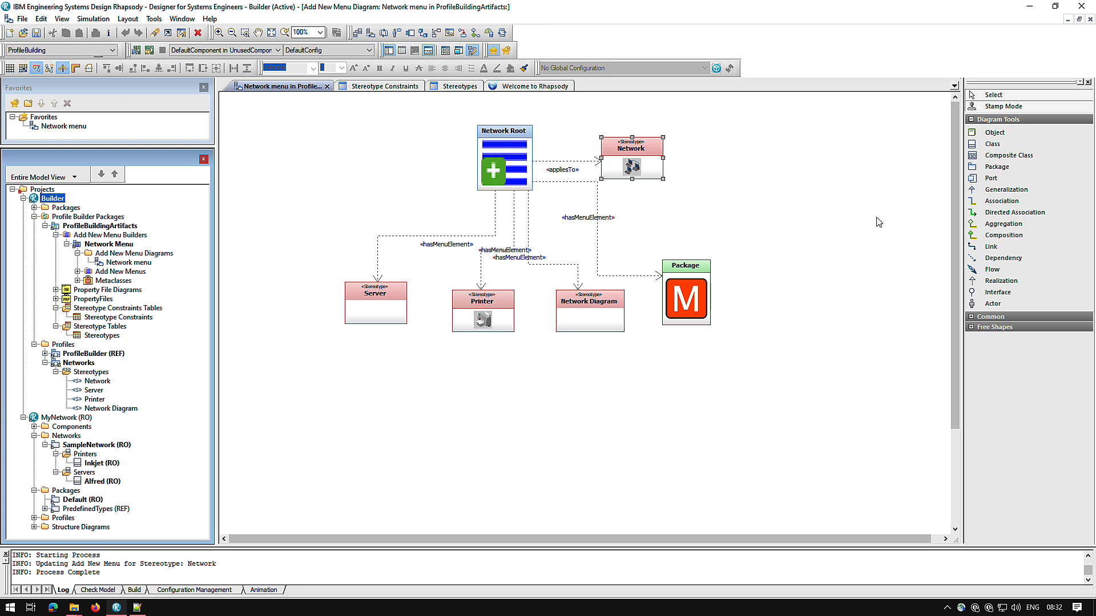
{"action": "left_click", "coordinate": [269, 116]}
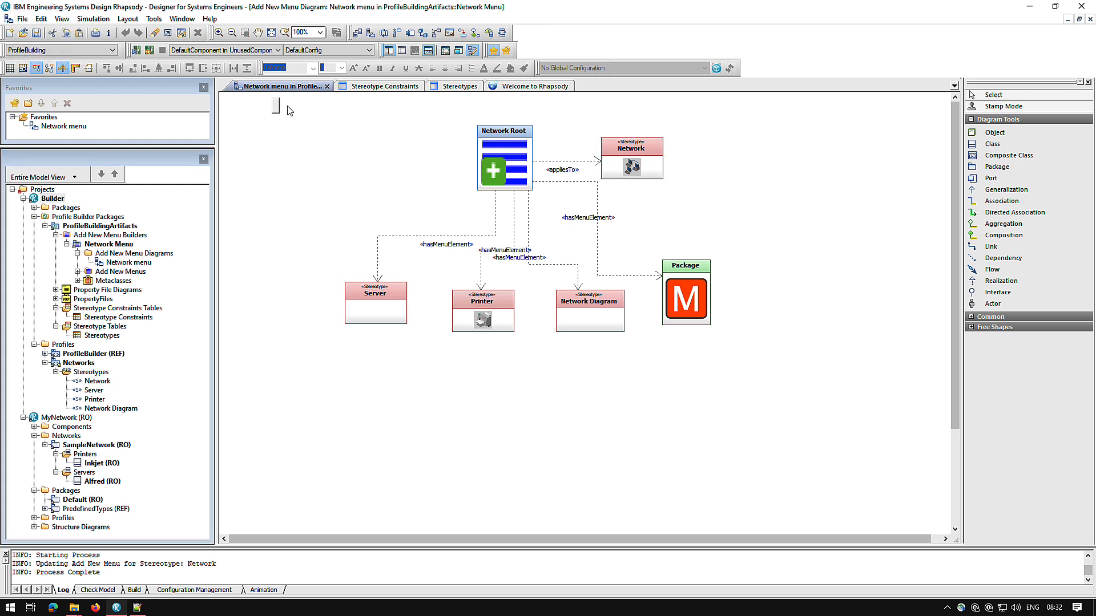
{"action": "left_click", "coordinate": [327, 86]}
{"action": "double_click", "coordinate": [63, 126]}
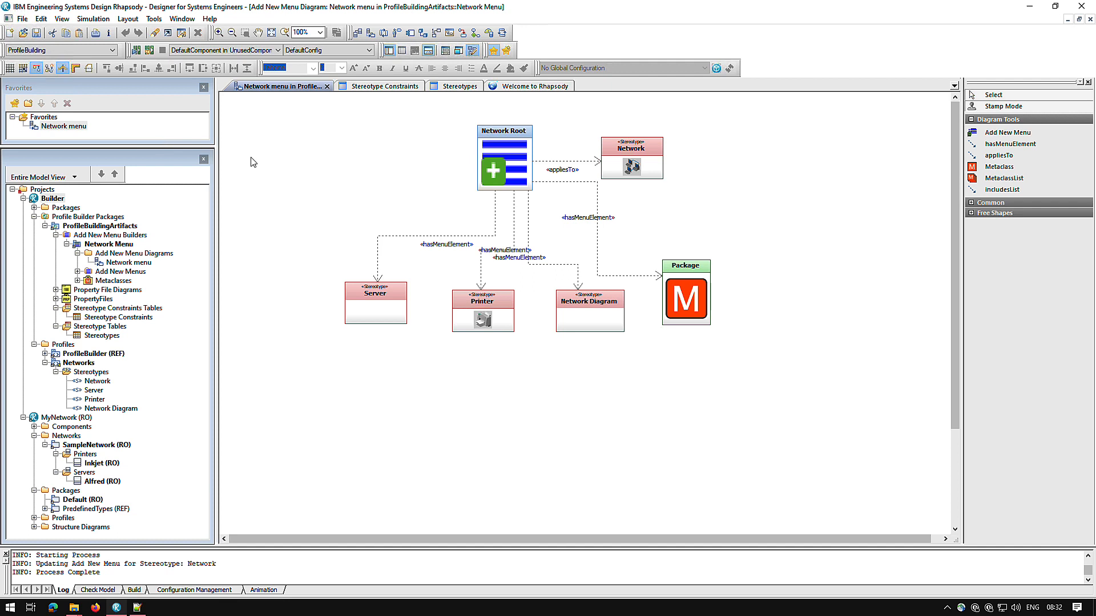
Place an Add New Menu element named "Diagrams" below the Printer and Network Diagram stereotypes.
{"action": "left_click", "coordinate": [1000, 134]}
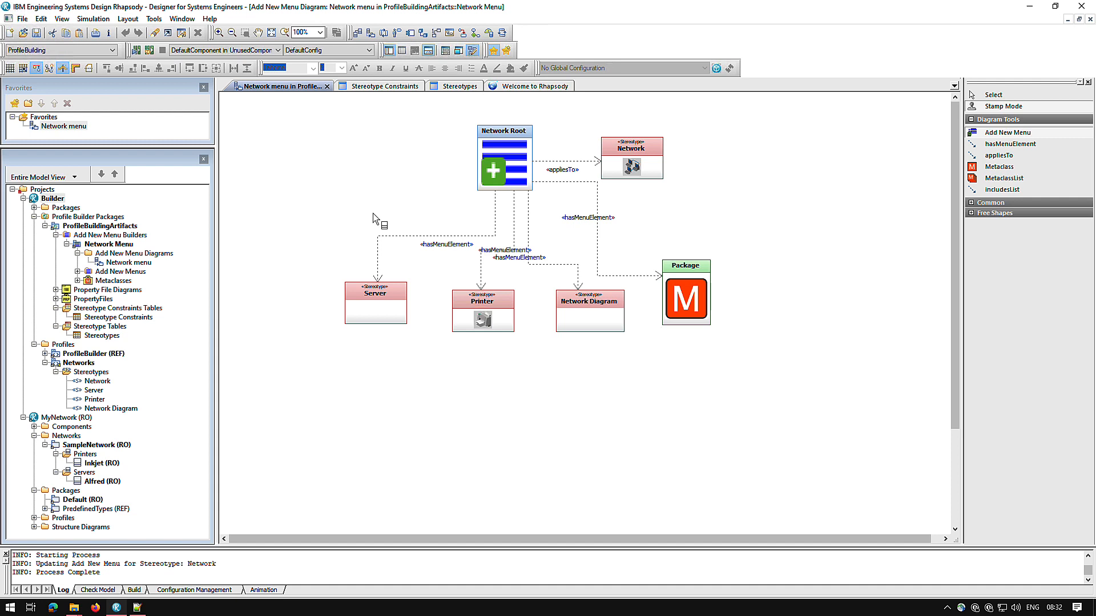
{"action": "left_click", "coordinate": [541, 419]}
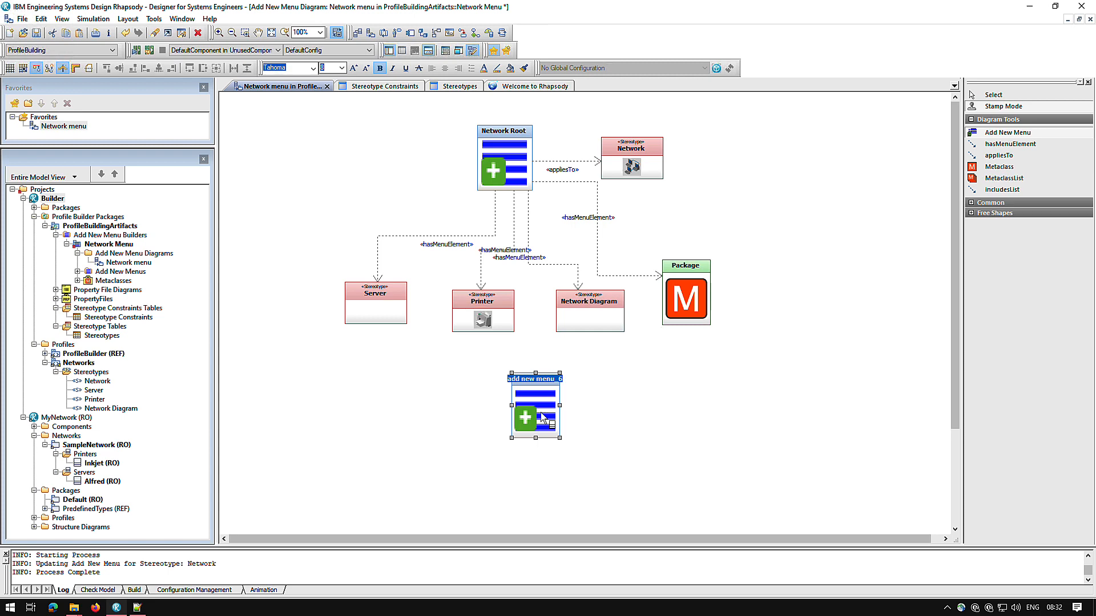
{"action": "type", "text": "Diagrams"}
{"action": "key", "text": "Return"}
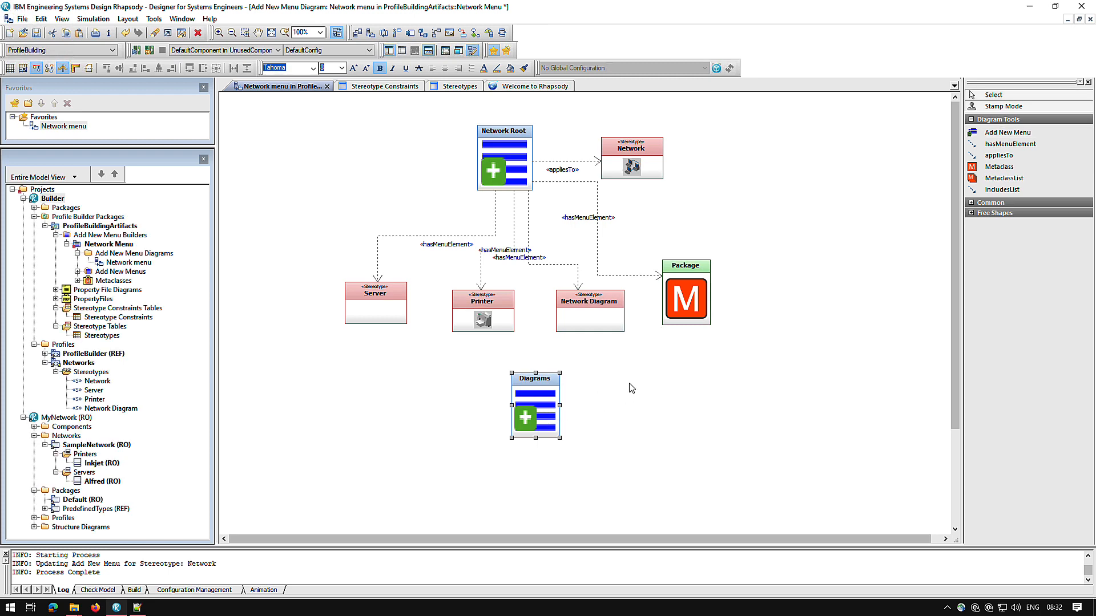
Draw a hasMenuElement relation from Network Root to the Diagrams menu.
{"action": "left_click", "coordinate": [999, 155]}
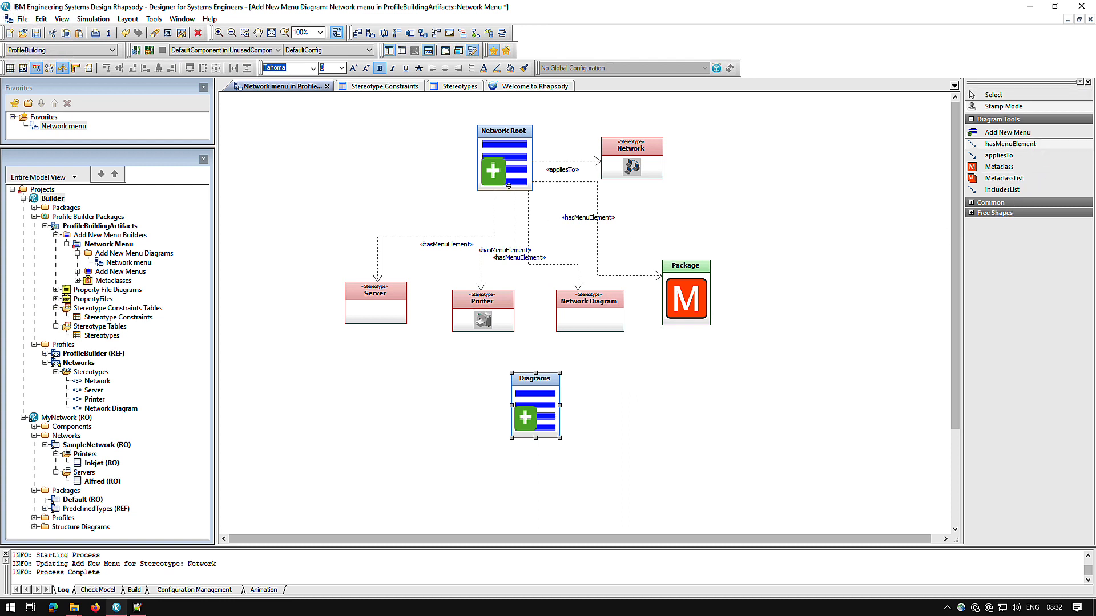
{"action": "left_click", "coordinate": [511, 188]}
{"action": "left_click", "coordinate": [541, 398]}
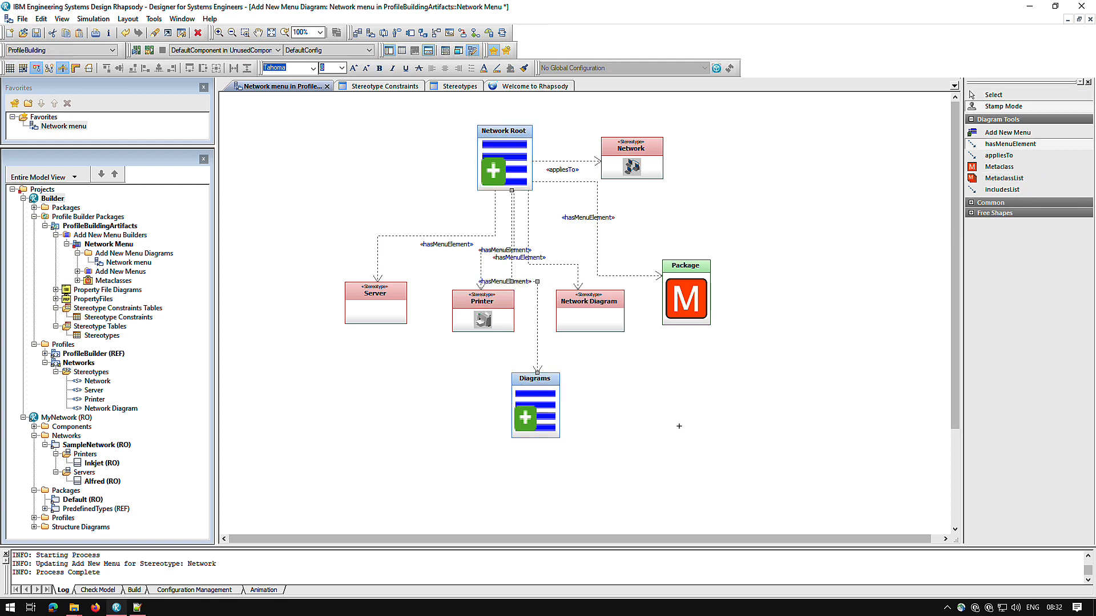
Reattach the source of Network Diagram's hasMenuElement relation to the Diagrams menu and move the stereotype to the right of that menu.
{"action": "left_click", "coordinate": [569, 264]}
{"action": "left_click", "coordinate": [569, 265]}
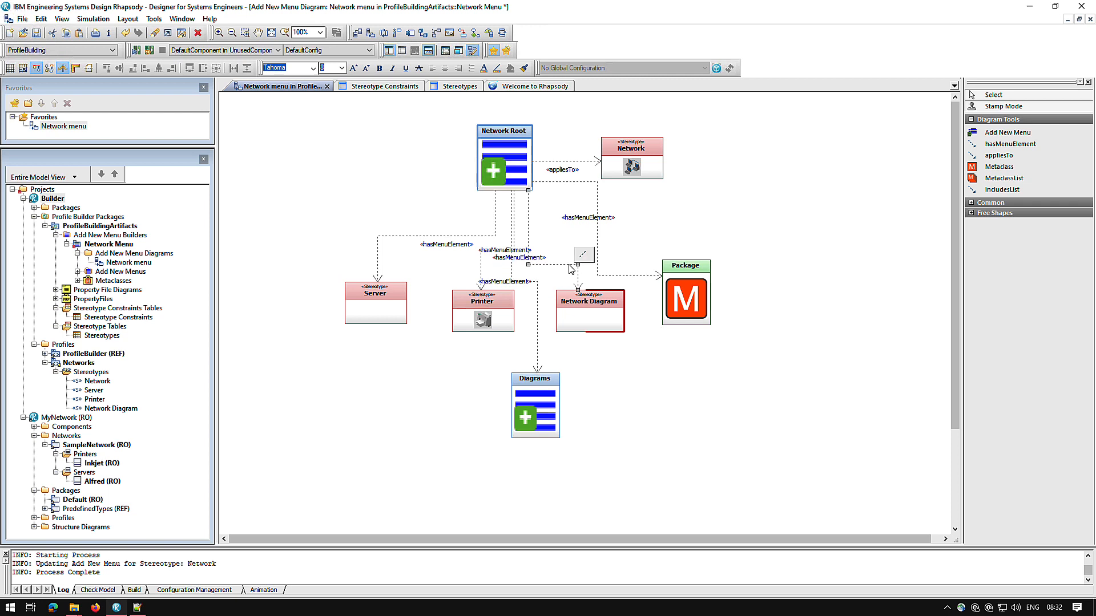
{"action": "left_click_drag", "start_coordinate": [528, 191], "coordinate": [555, 413]}
{"action": "left_click_drag", "start_coordinate": [589, 322], "coordinate": [634, 428]}
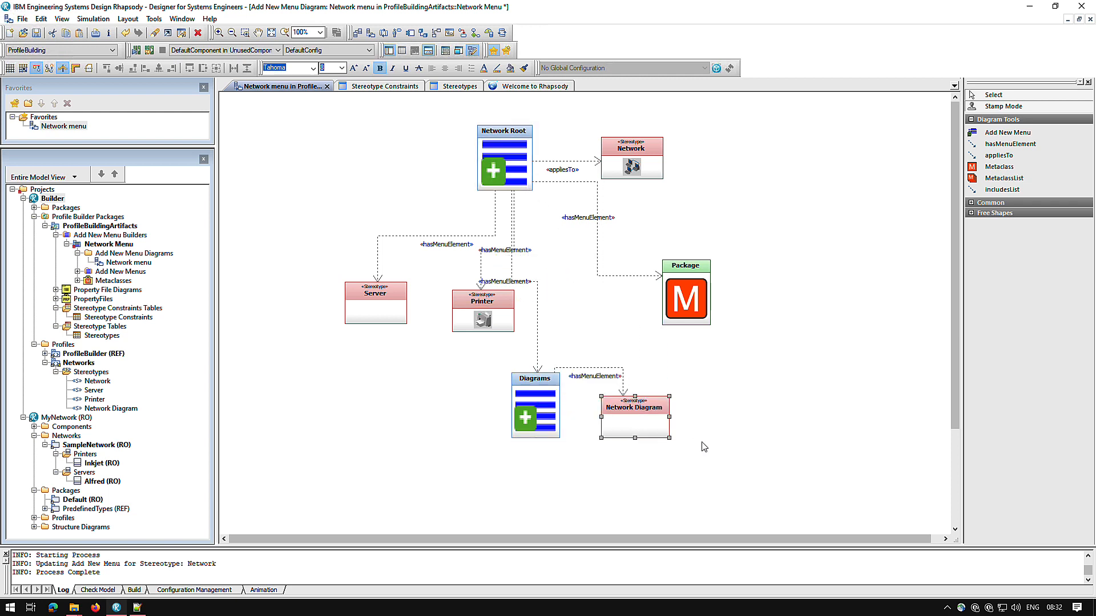
Place a MetaclassList element named "UML Diagrams" to the left of the Diagrams menu.
{"action": "left_click", "coordinate": [990, 179]}
{"action": "left_click", "coordinate": [363, 378]}
{"action": "type", "text": "UM"}
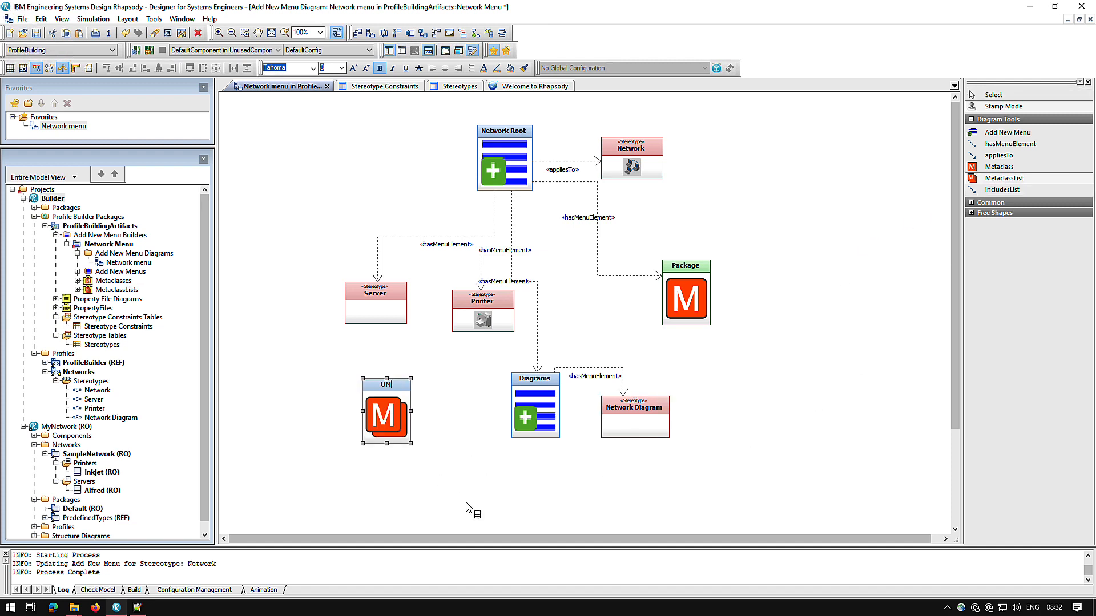
{"action": "type", "text": "L Diagrams"}
{"action": "left_click", "coordinate": [468, 508]}
Draw a hasMenuElement relation from the Diagrams menu to the UML Diagrams metaclass list.
{"action": "left_click", "coordinate": [1035, 147]}
{"action": "left_click", "coordinate": [520, 405]}
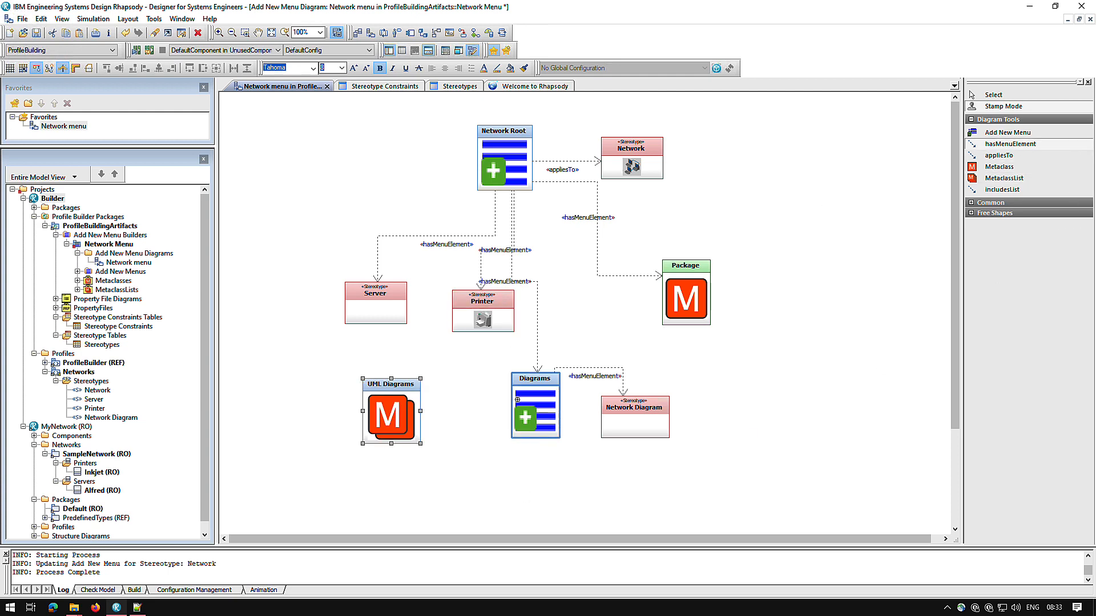
{"action": "left_click", "coordinate": [414, 420]}
Show the tags in the features of the UML Diagrams metaclass list.
{"action": "right_click", "coordinate": [414, 421]}
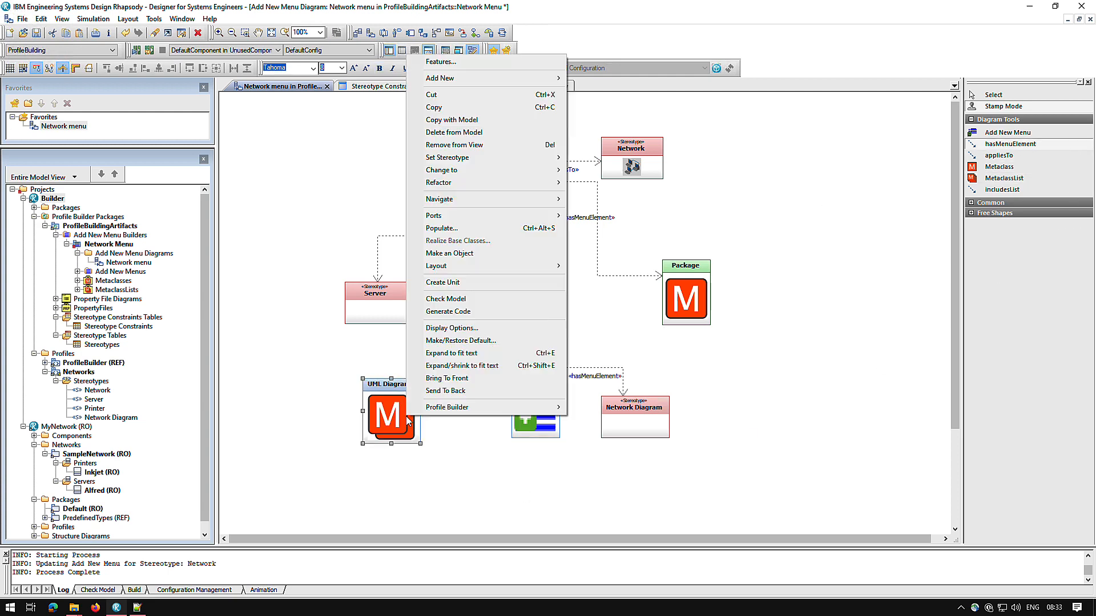
{"action": "left_click", "coordinate": [457, 63]}
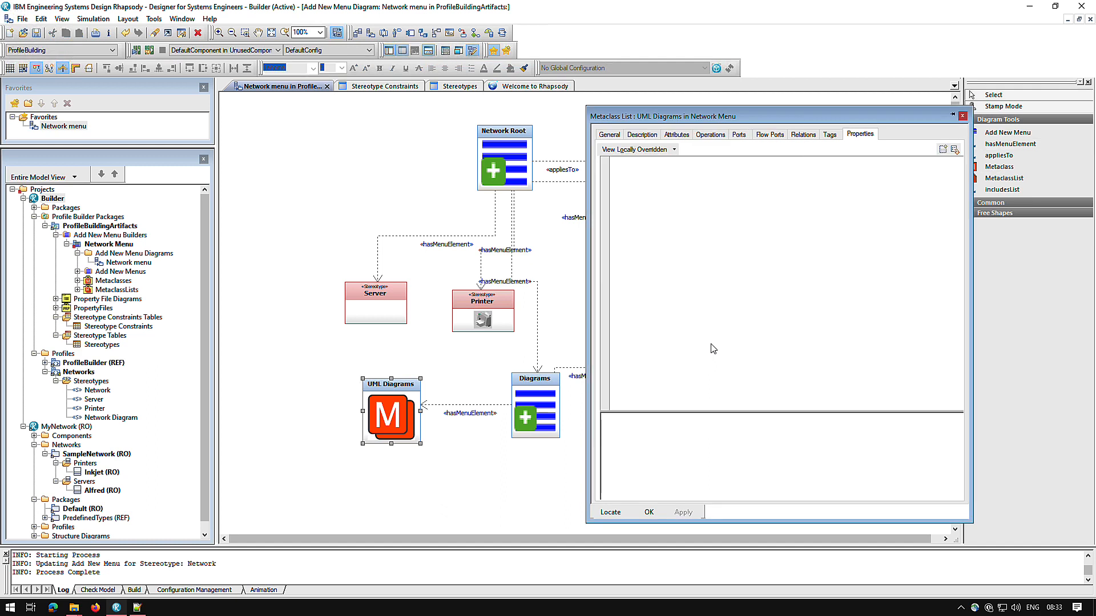
{"action": "left_click", "coordinate": [829, 134]}
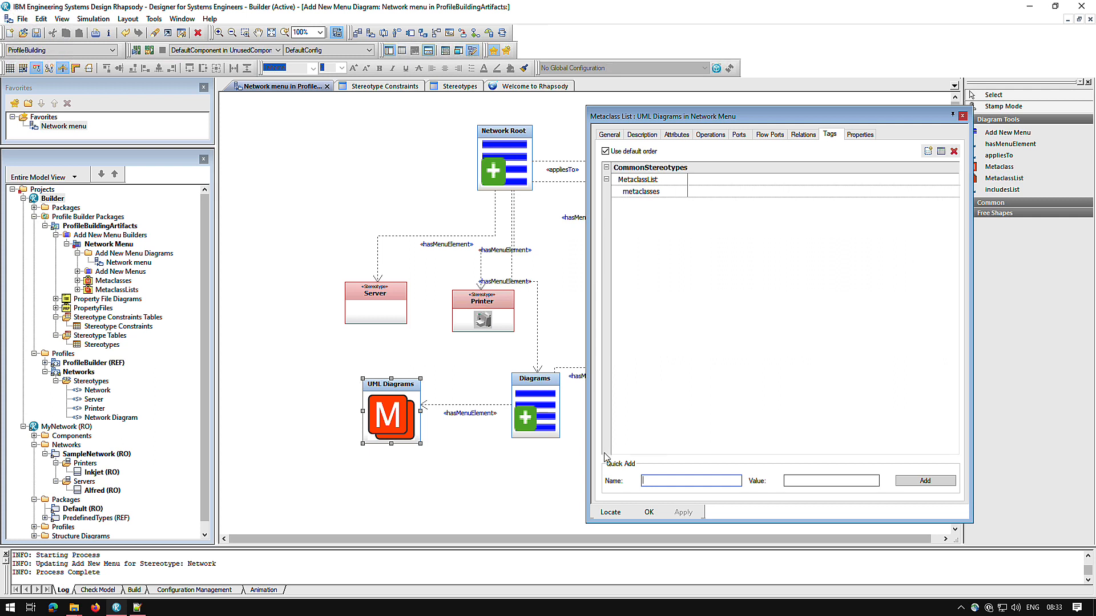
Set the metaclasses tag of UML Diagrams to SequenceDiagram and UseCaseDiagram with Profile Builder's Metaclasses Editor, and close the features.
{"action": "left_click", "coordinate": [376, 398]}
{"action": "right_click", "coordinate": [376, 397]}
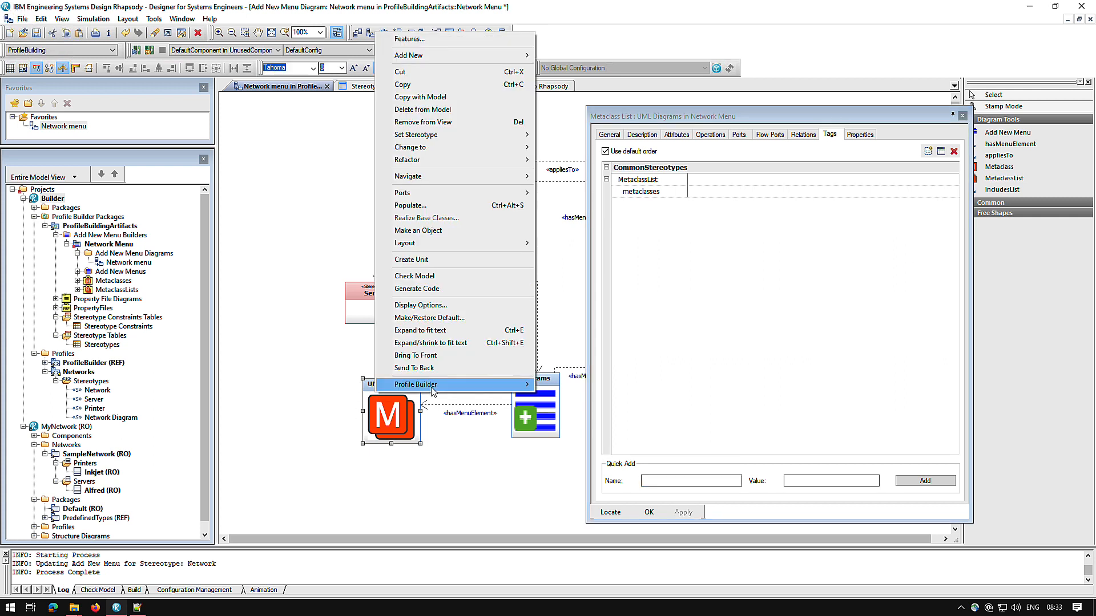
{"action": "mouse_move", "coordinate": [432, 390]}
{"action": "mouse_move", "coordinate": [643, 392]}
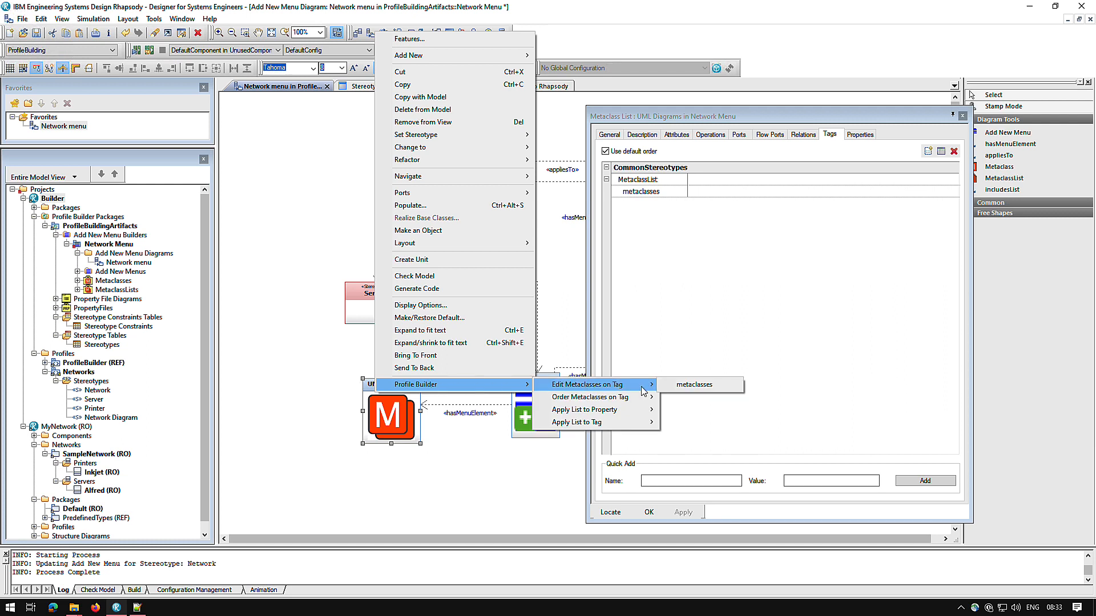
{"action": "left_click", "coordinate": [676, 385]}
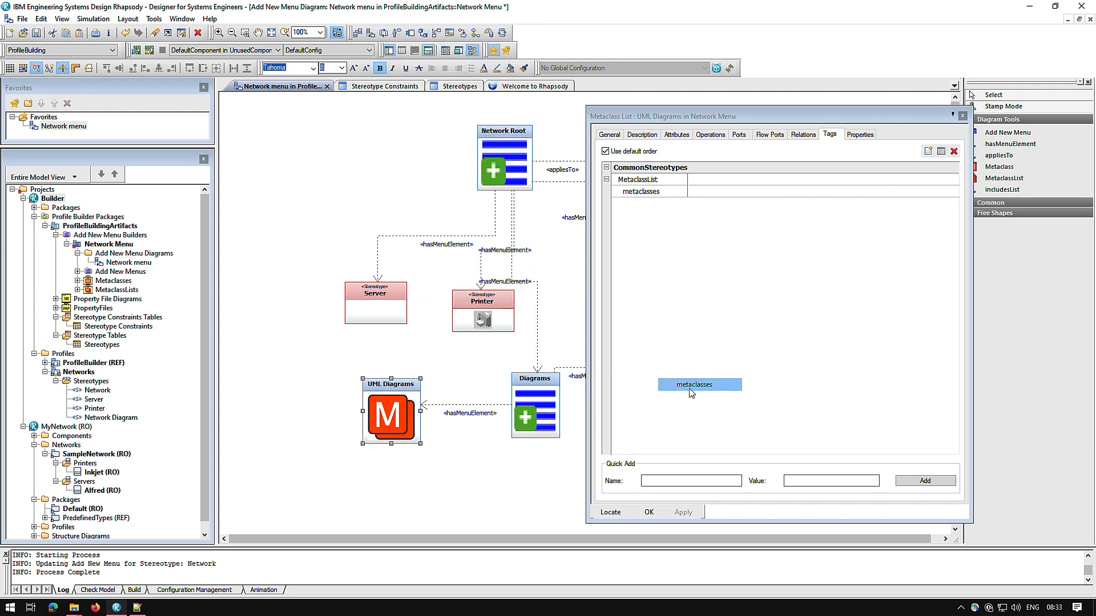
{"action": "left_click_drag", "start_coordinate": [612, 96], "coordinate": [497, 110]}
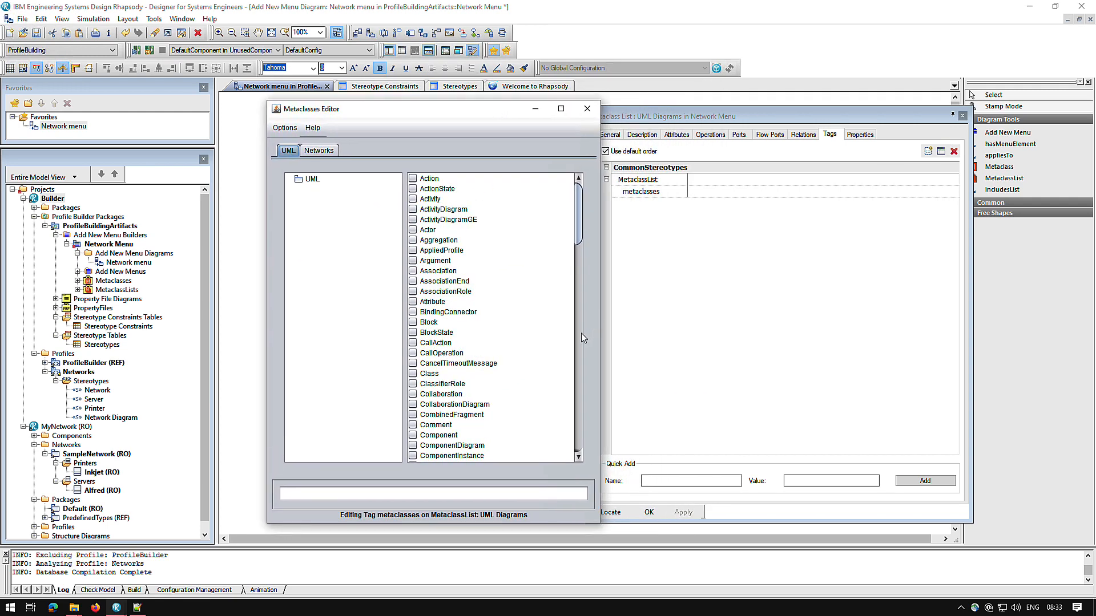
{"action": "scroll", "coordinate": [579, 337], "scroll_direction": "down", "scroll_amount": 15}
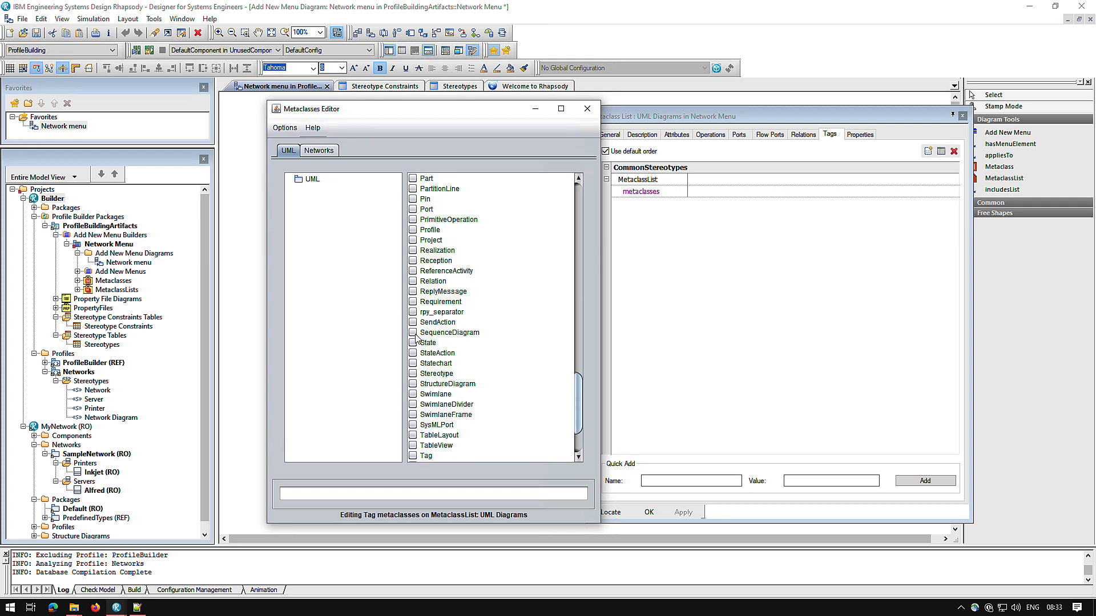
{"action": "left_click", "coordinate": [413, 333]}
{"action": "scroll", "coordinate": [578, 443], "scroll_direction": "down", "scroll_amount": 3}
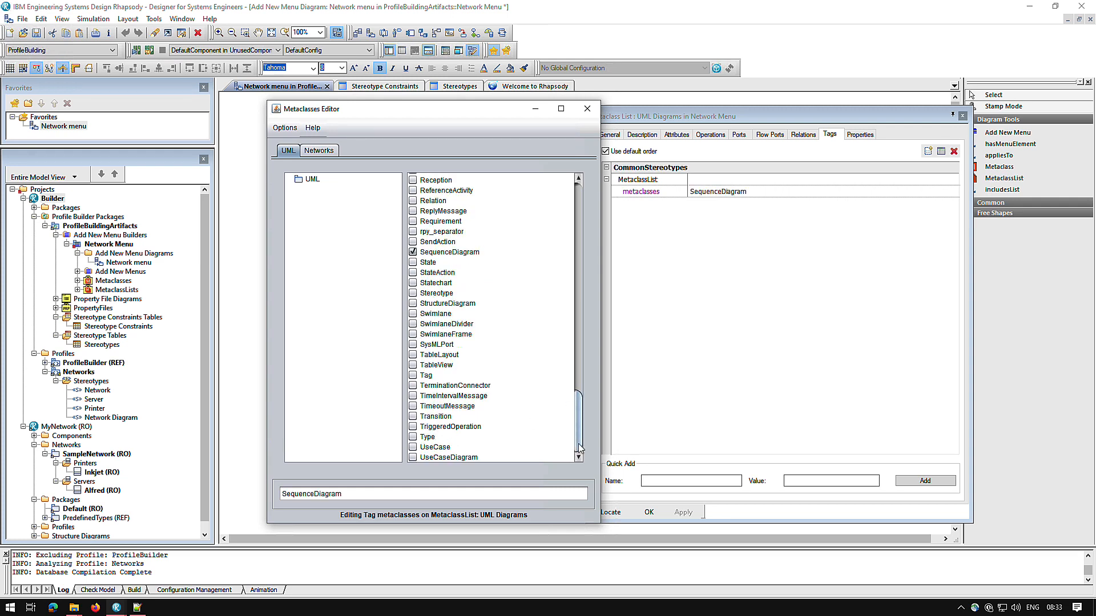
{"action": "left_click", "coordinate": [413, 457]}
{"action": "left_click", "coordinate": [587, 109]}
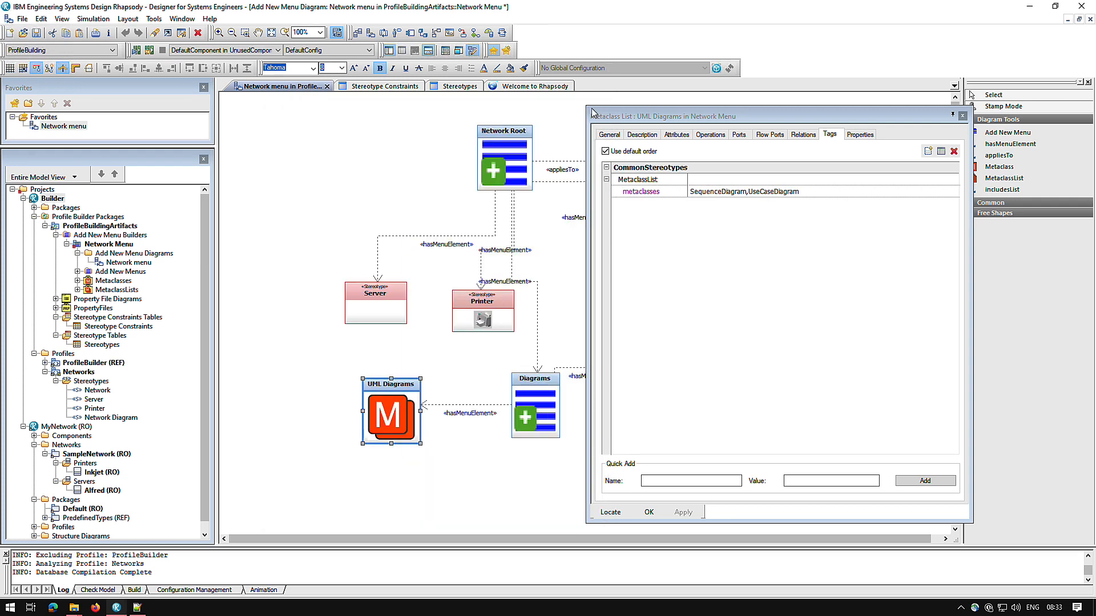
{"action": "left_click", "coordinate": [649, 512]}
Apply the extended Network Root menu to the Network stereotype with Profile Builder, accepting the property overwrite.
{"action": "left_click", "coordinate": [520, 161]}
{"action": "right_click", "coordinate": [522, 160]}
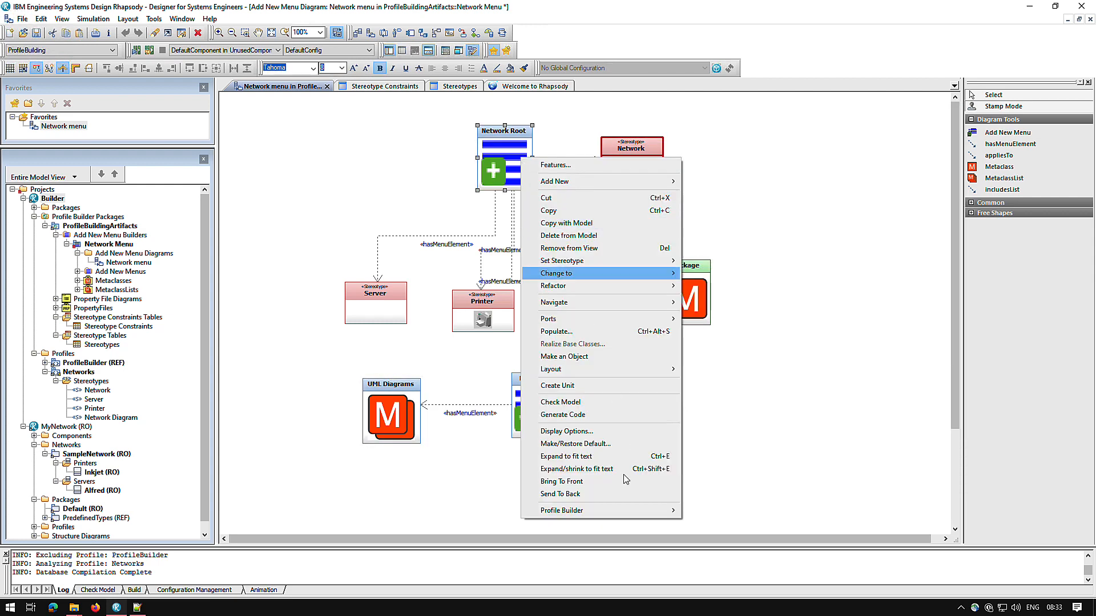
{"action": "mouse_move", "coordinate": [593, 510]}
{"action": "left_click", "coordinate": [742, 510]}
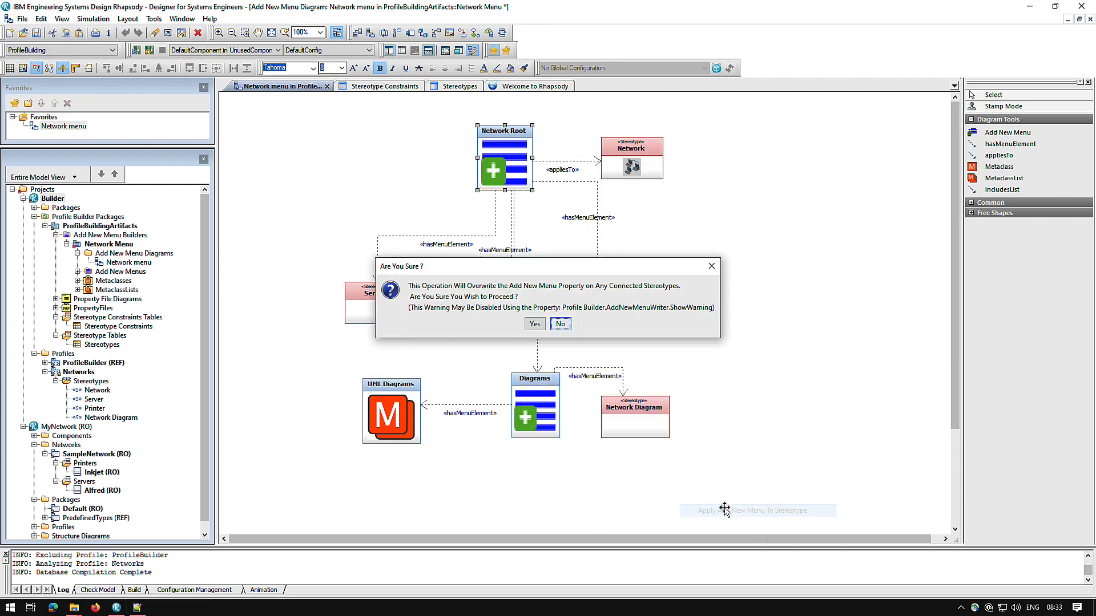
{"action": "left_click", "coordinate": [535, 324]}
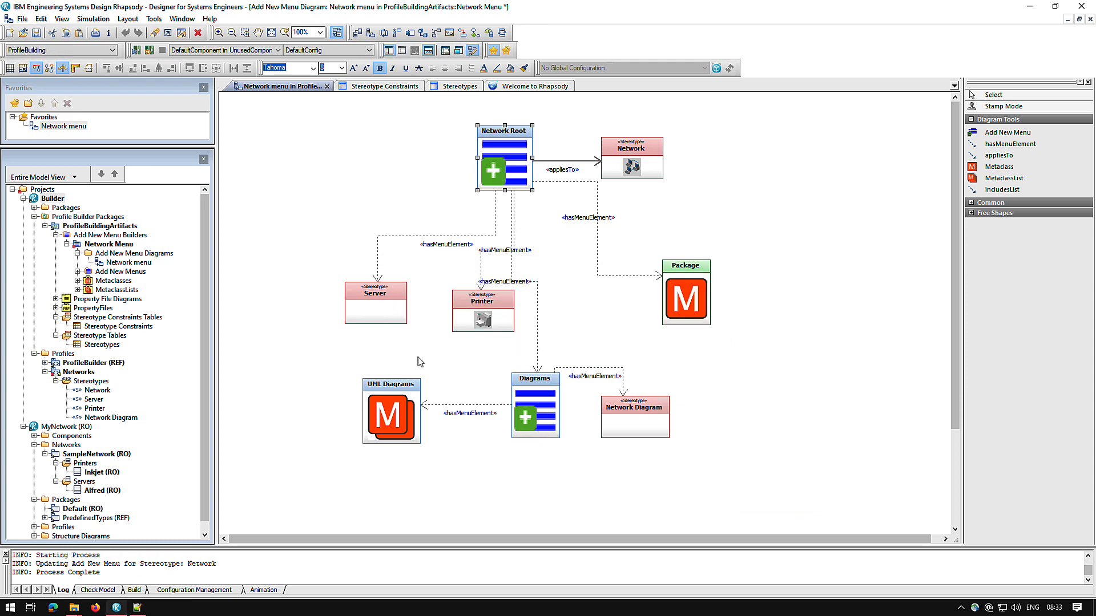
Make MyNetwork the active project and check the Add New menu of the SampleNetwork package, including its Diagrams submenu.
{"action": "right_click", "coordinate": [81, 431]}
{"action": "left_click", "coordinate": [148, 404]}
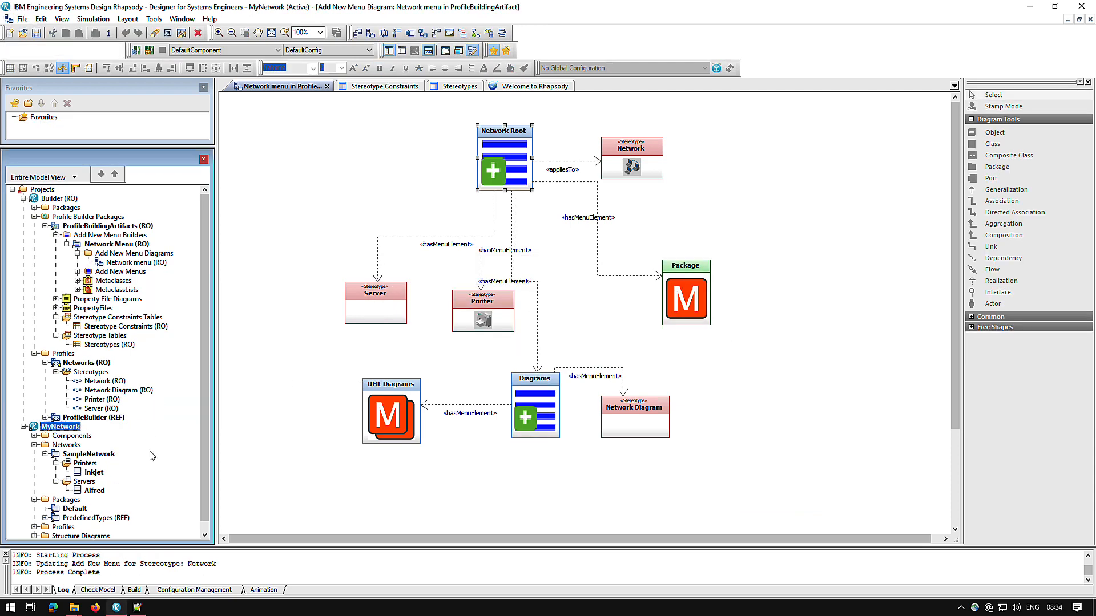
{"action": "right_click", "coordinate": [101, 455]}
{"action": "mouse_move", "coordinate": [239, 225]}
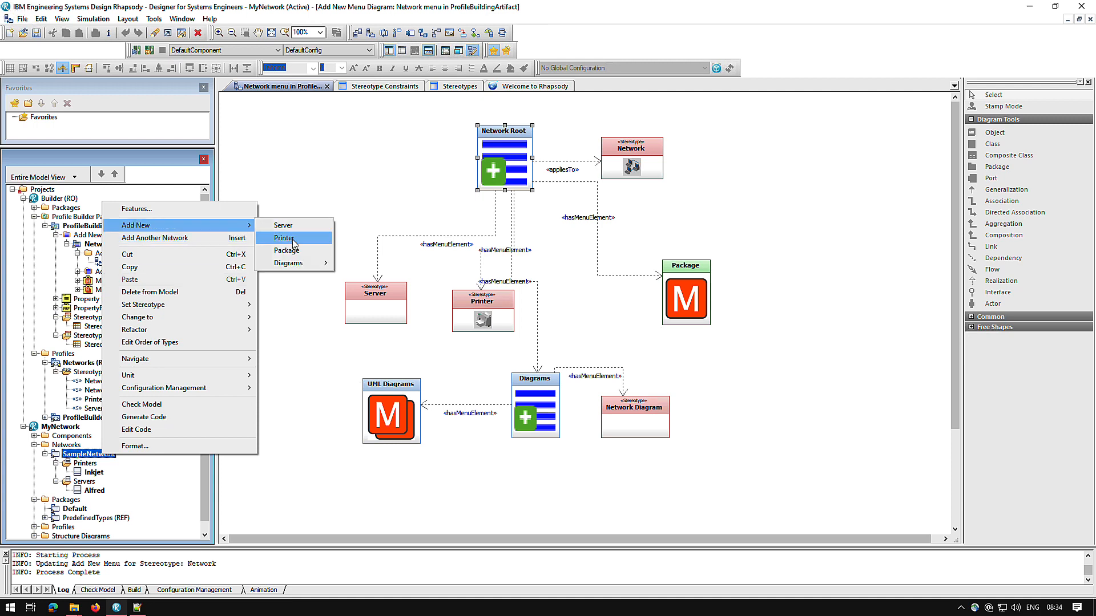
{"action": "mouse_move", "coordinate": [290, 268]}
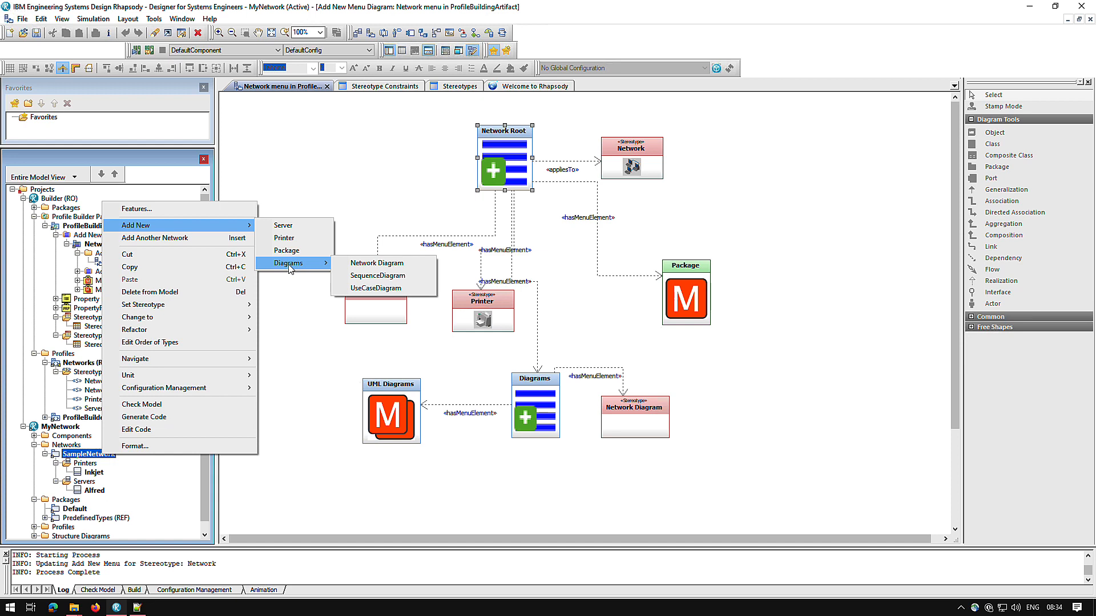
{"action": "left_click", "coordinate": [255, 171]}
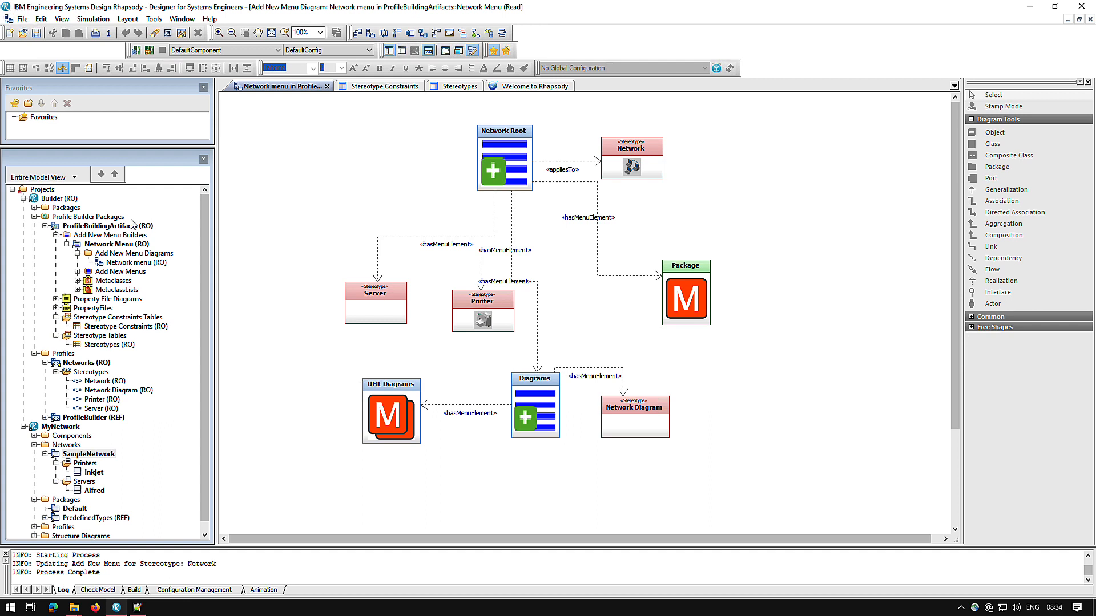
Make Builder the active project again and locate the hasMenuElement relation from Network Root to Server in the model browser.
{"action": "right_click", "coordinate": [60, 199]}
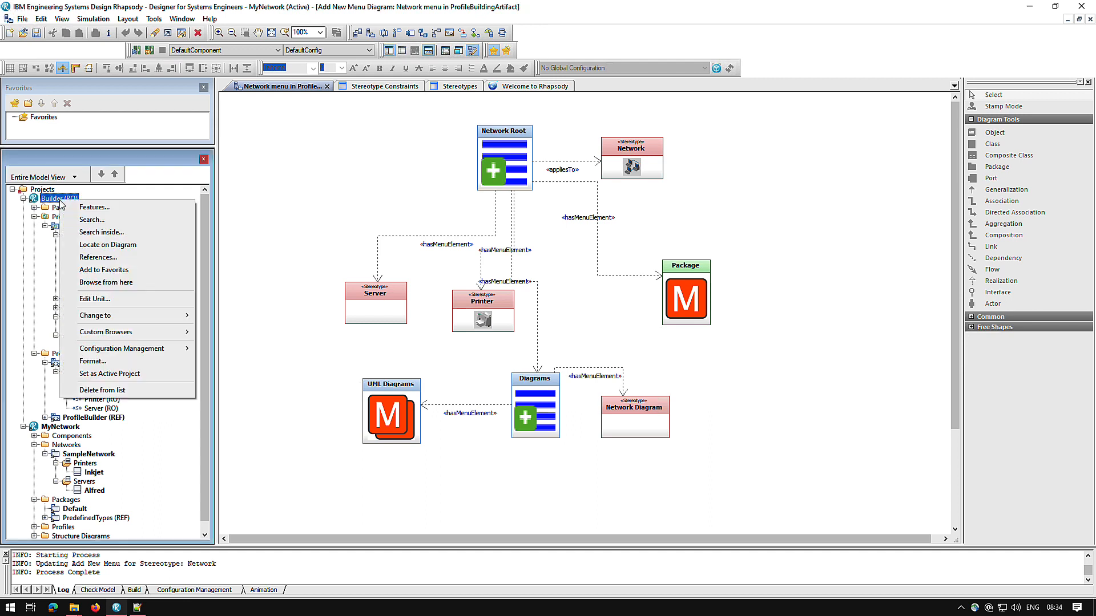
{"action": "left_click", "coordinate": [138, 375]}
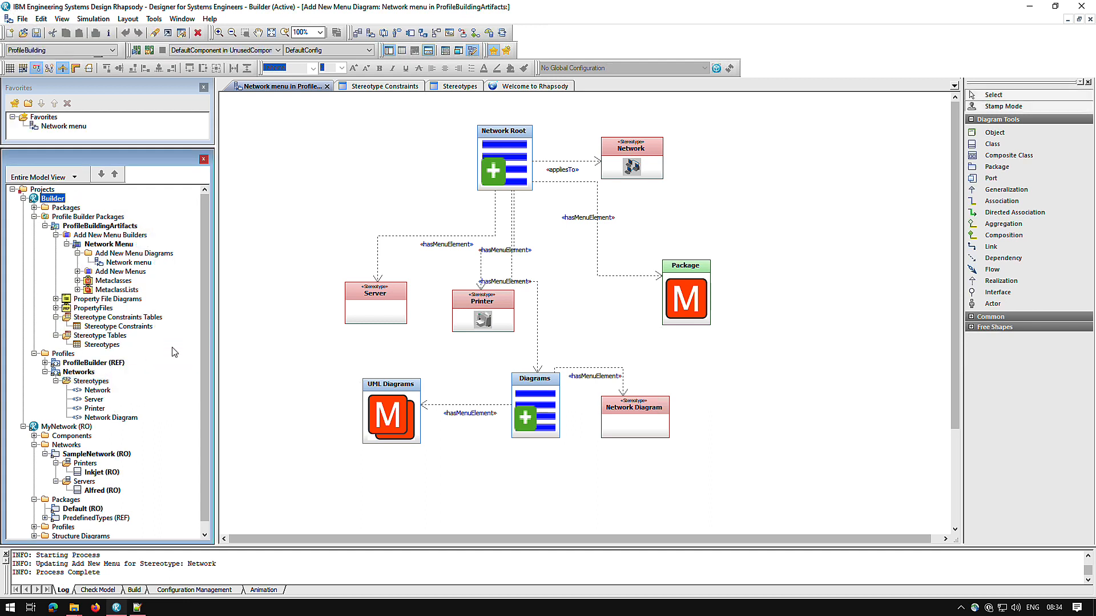
{"action": "left_click", "coordinate": [377, 260]}
{"action": "key", "text": "ctrl+l"}
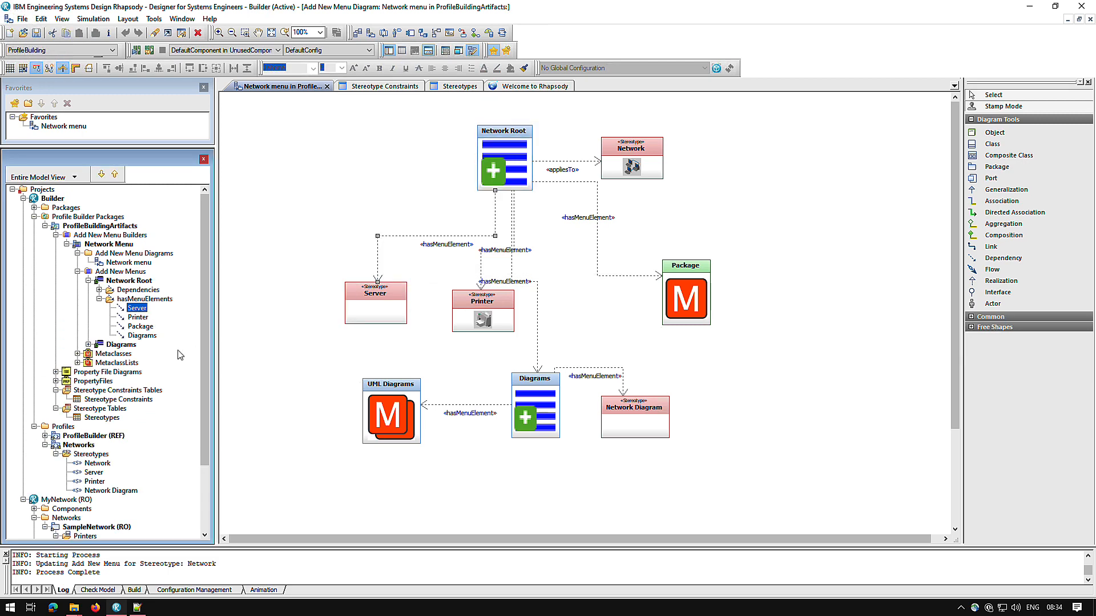
Move the Diagrams relation to first place in Network Root's hasMenuElements, ahead of Server, Printer and Package.
{"action": "left_click", "coordinate": [149, 335]}
{"action": "left_click", "coordinate": [116, 175]}
{"action": "left_click", "coordinate": [115, 174]}
{"action": "left_click", "coordinate": [115, 174]}
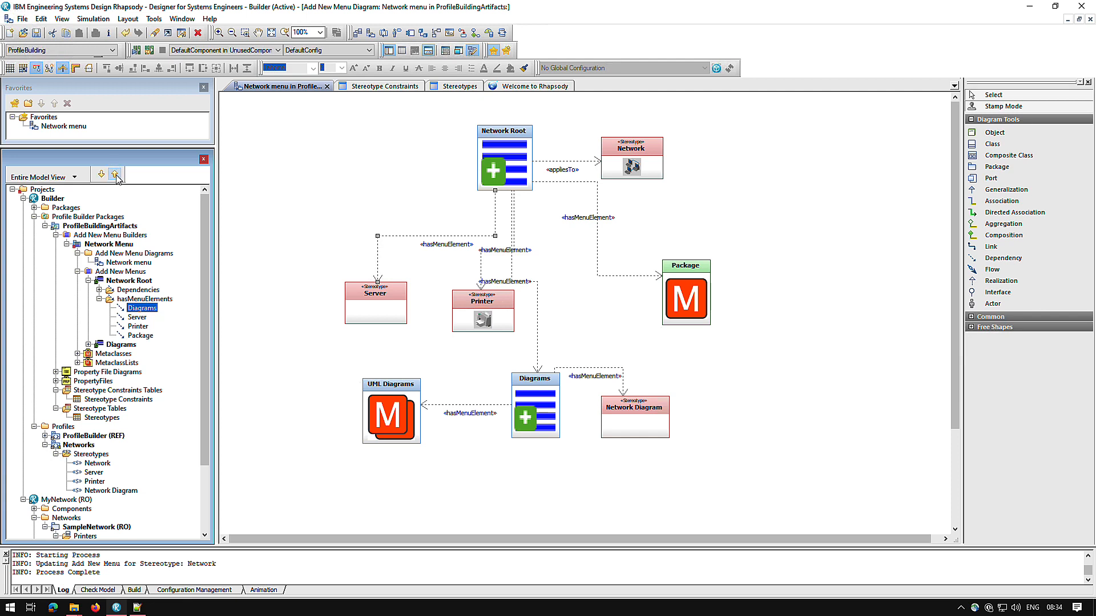
Reapply the reordered Network Root menu to the Network stereotype with Profile Builder, accepting the property overwrite.
{"action": "right_click", "coordinate": [504, 165]}
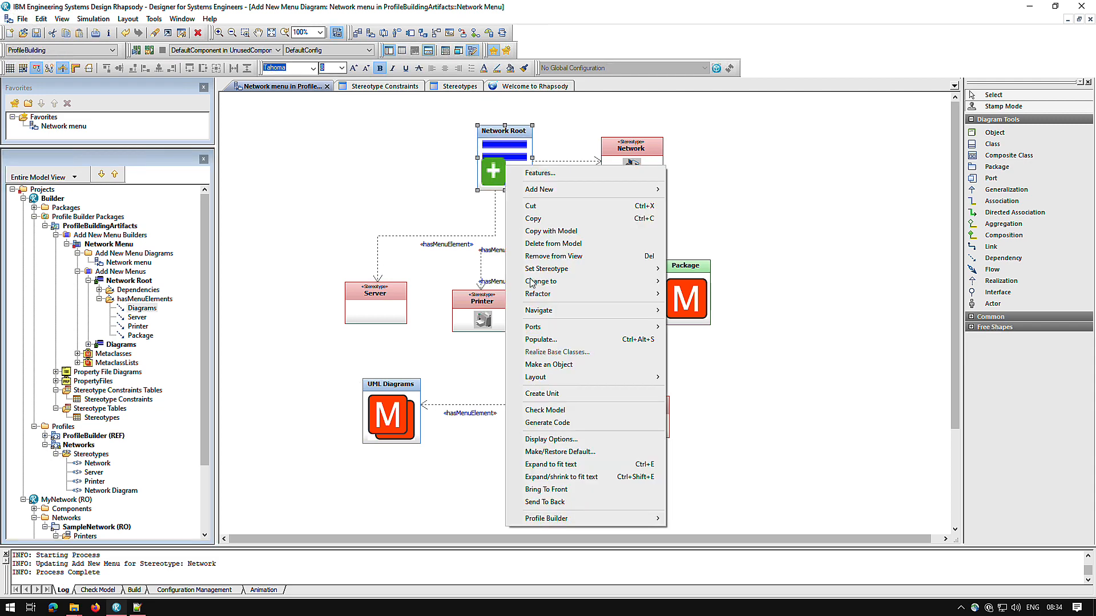
{"action": "mouse_move", "coordinate": [569, 518]}
{"action": "left_click", "coordinate": [724, 519]}
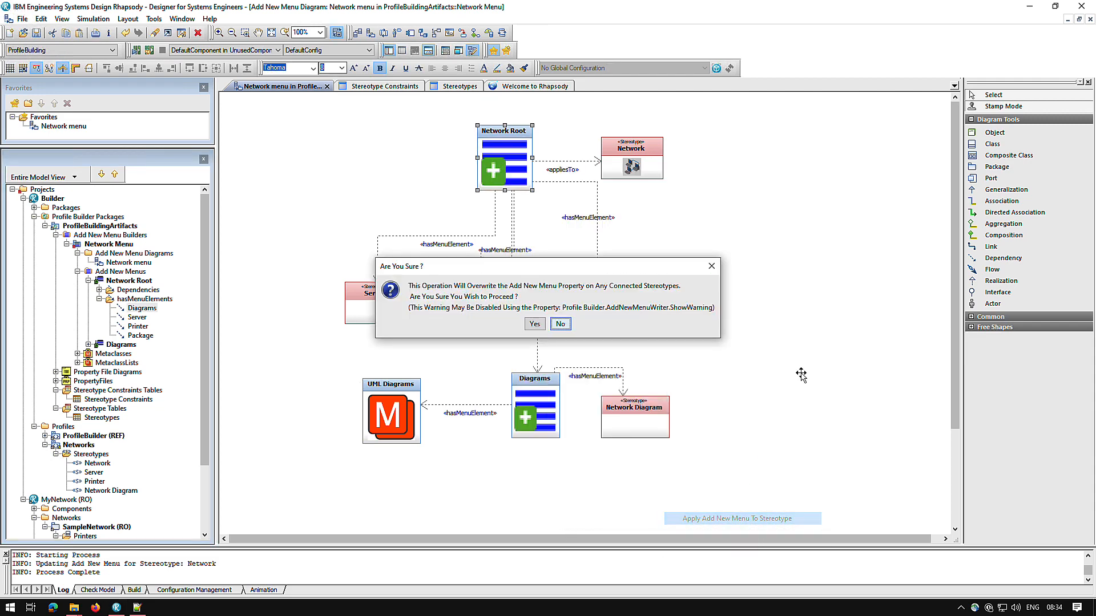
{"action": "left_click", "coordinate": [535, 324]}
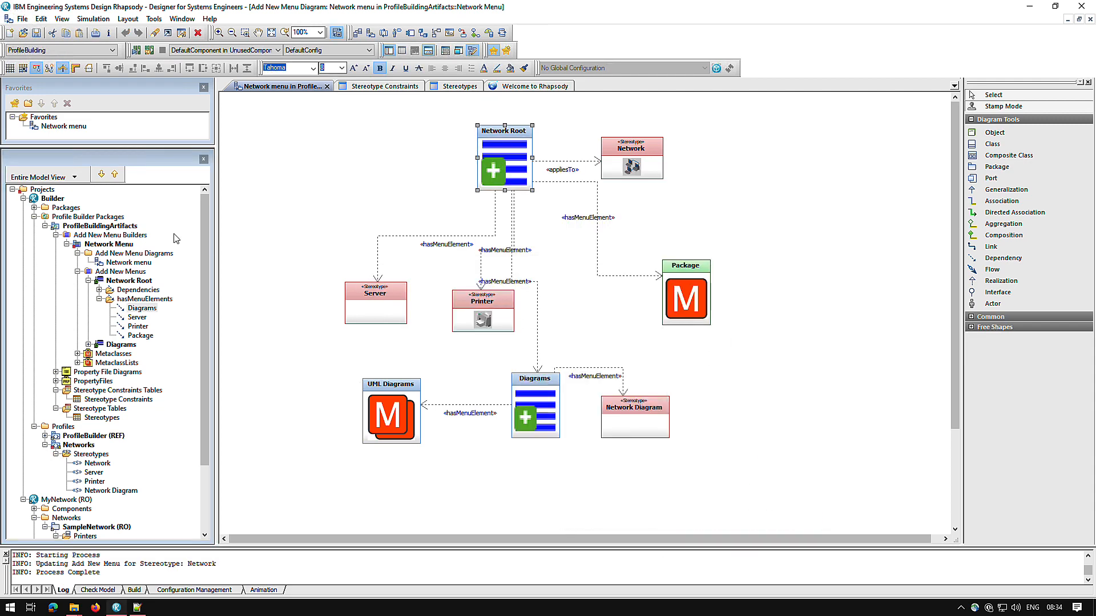
Switch the active project to MyNetwork and check the order of SampleNetwork's Add New entries and the Diagrams submenu.
{"action": "right_click", "coordinate": [73, 500]}
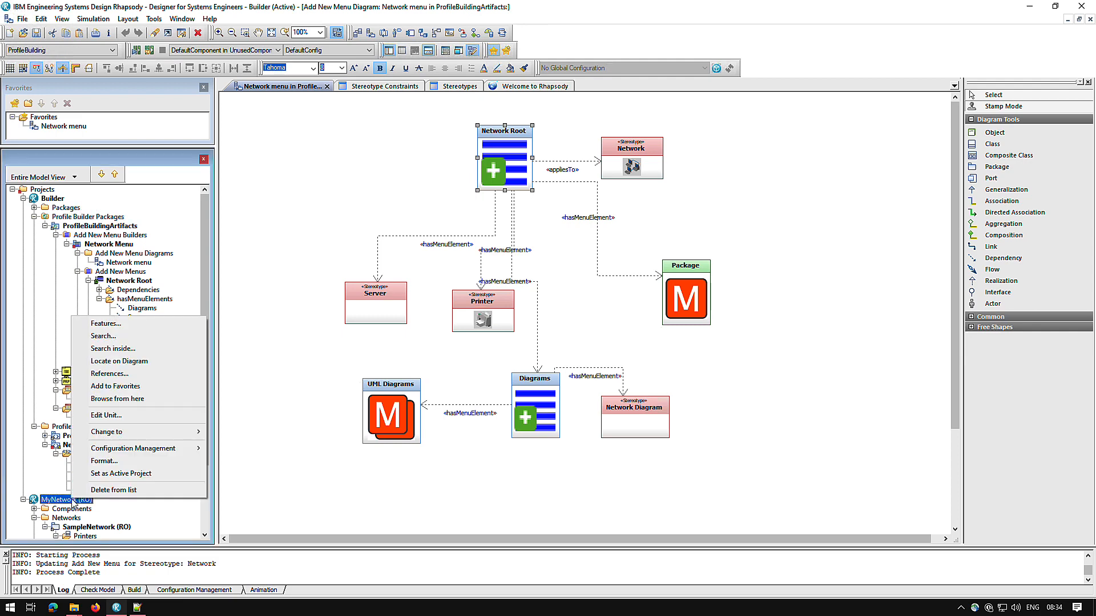
{"action": "left_click", "coordinate": [121, 474]}
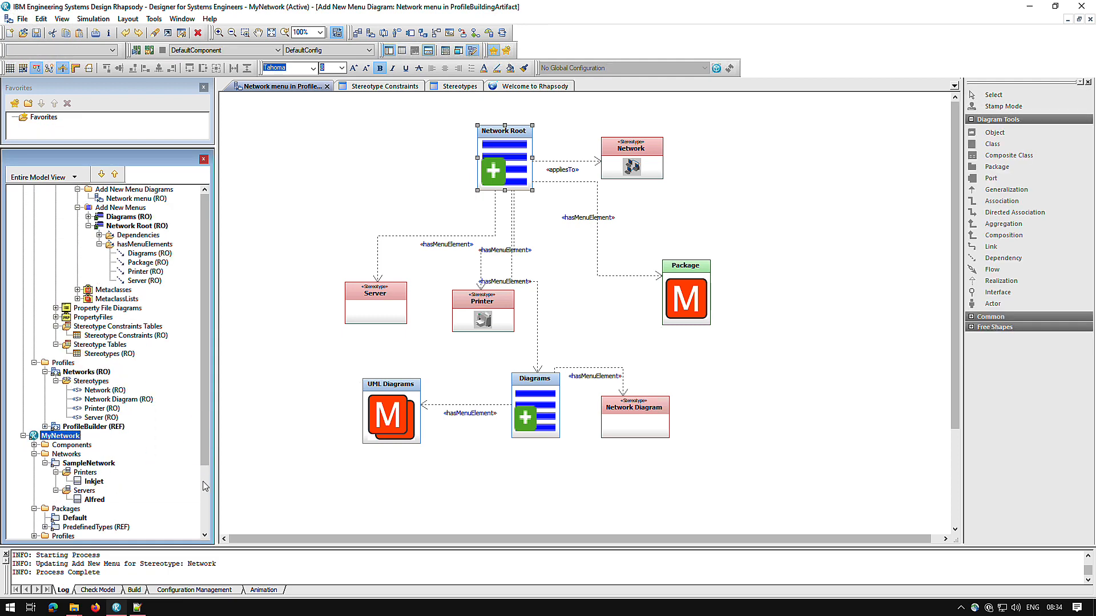
{"action": "scroll", "coordinate": [205, 486], "scroll_direction": "down", "scroll_amount": 1}
{"action": "right_click", "coordinate": [103, 447]}
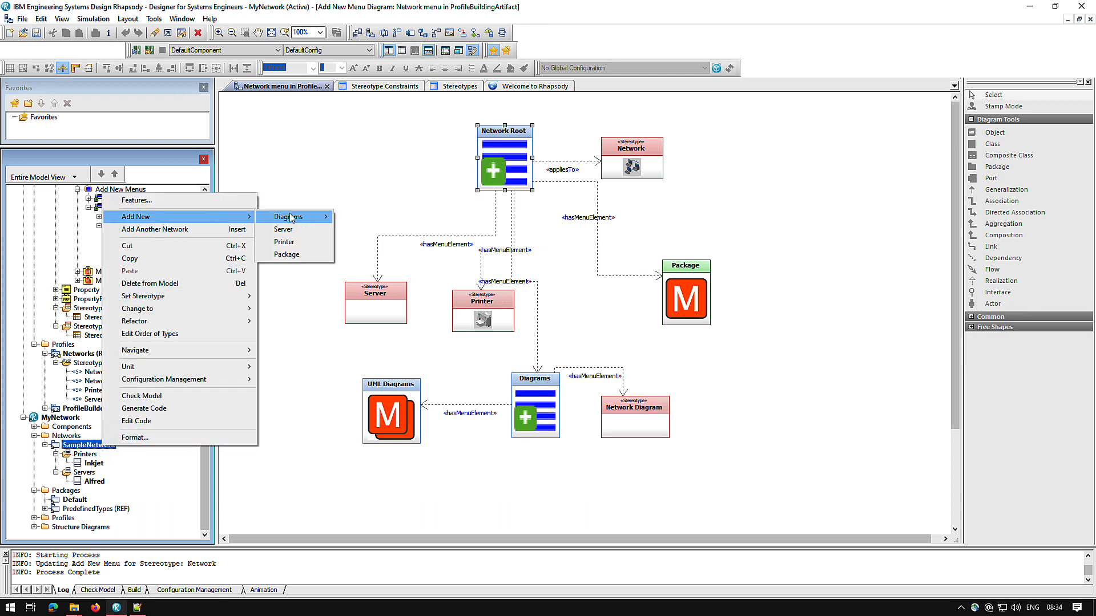
{"action": "mouse_move", "coordinate": [300, 218]}
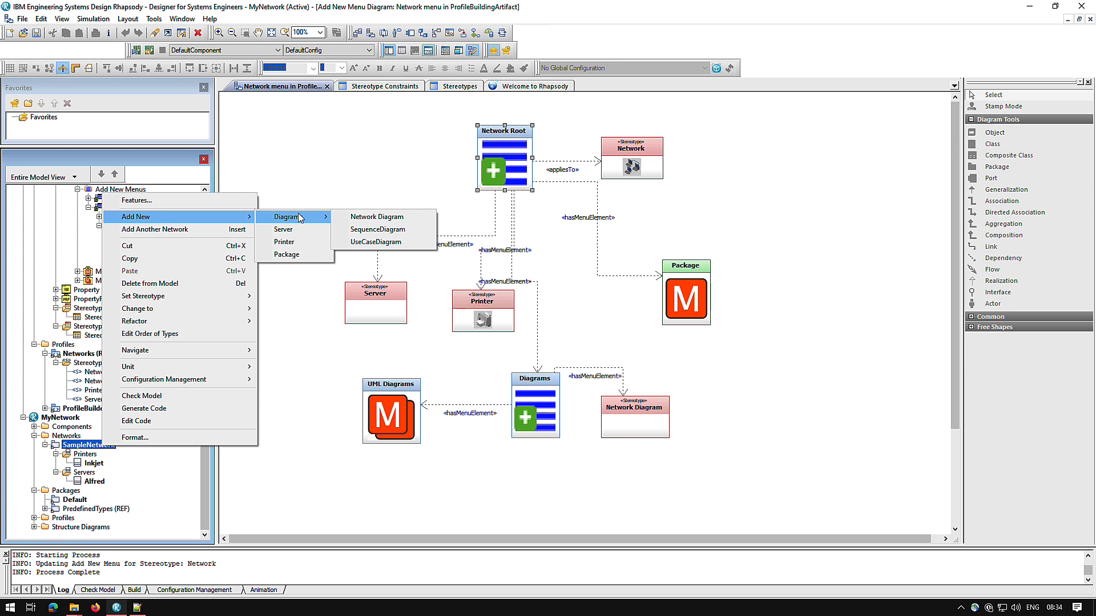
{"action": "left_click", "coordinate": [254, 171]}
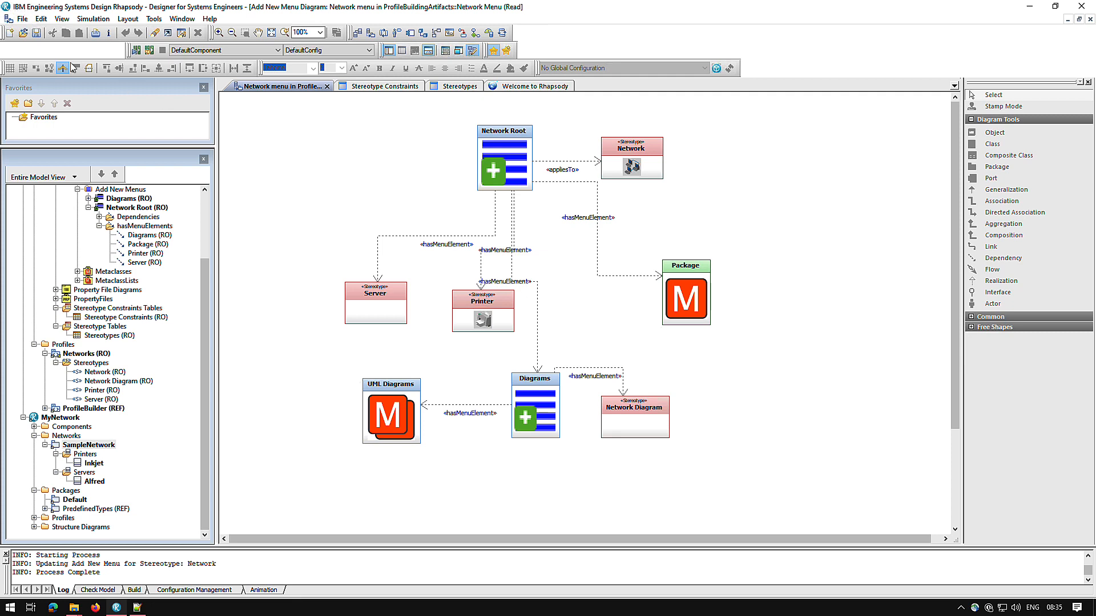
Open the file commands with MyNetwork as the active project.
{"action": "left_click", "coordinate": [23, 20]}
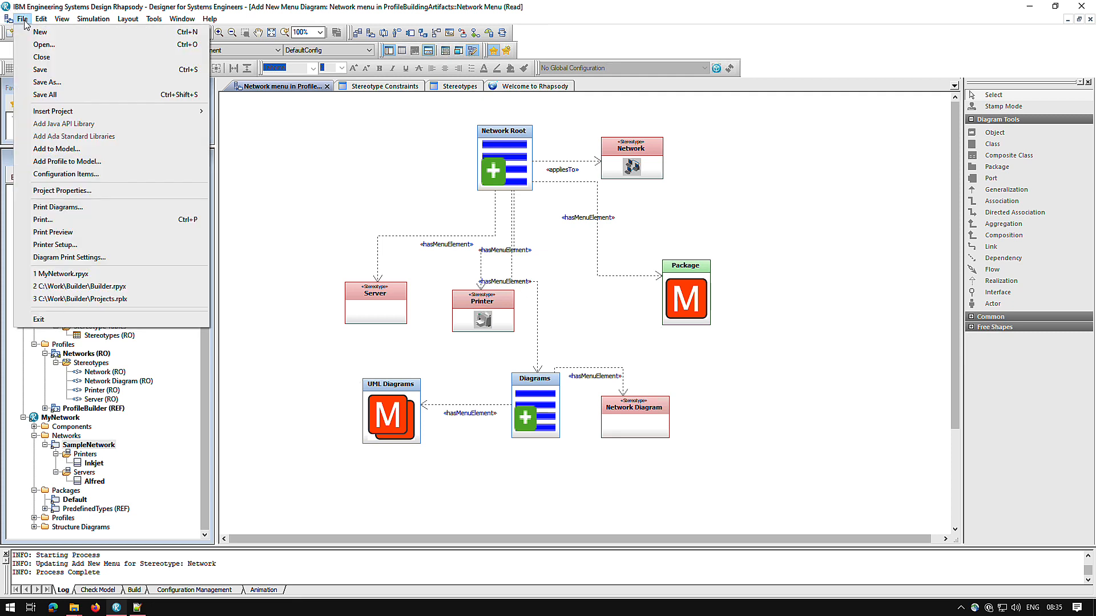